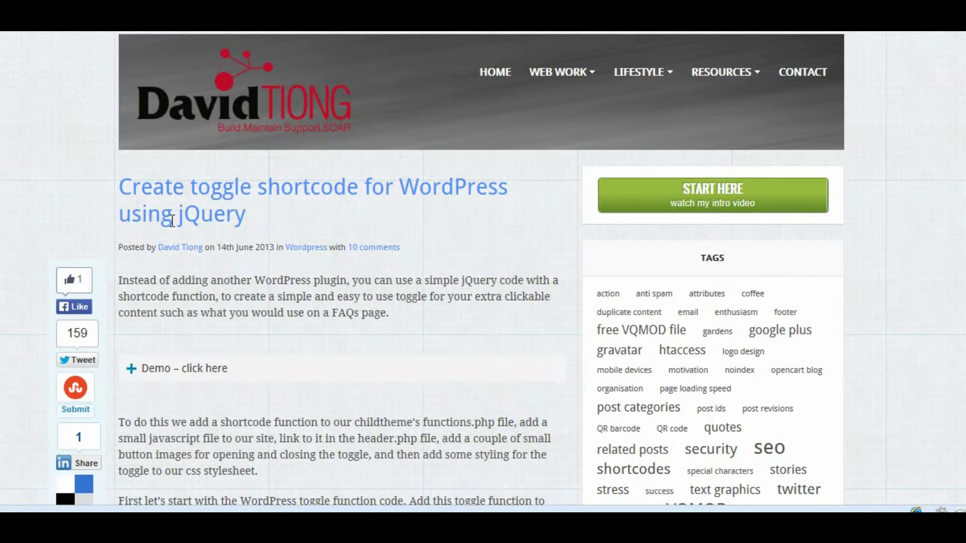
# - Read through the toggle shortcode article, examining its functions.php, script enqueue and CSS code samples
pyautogui.scroll(-5, 484, 286)
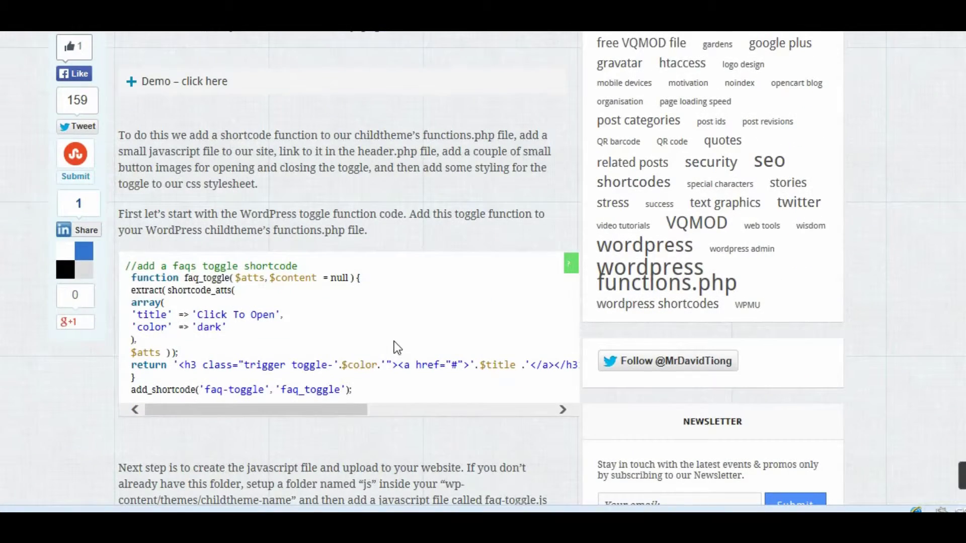
pyautogui.scroll(-8, 394, 341)
pyautogui.scroll(-11, 394, 341)
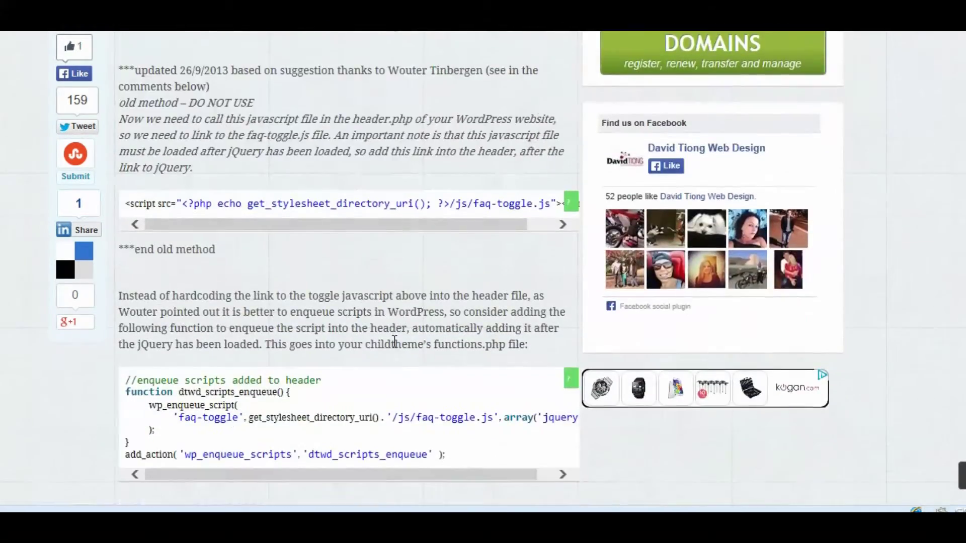
pyautogui.scroll(-5, 394, 340)
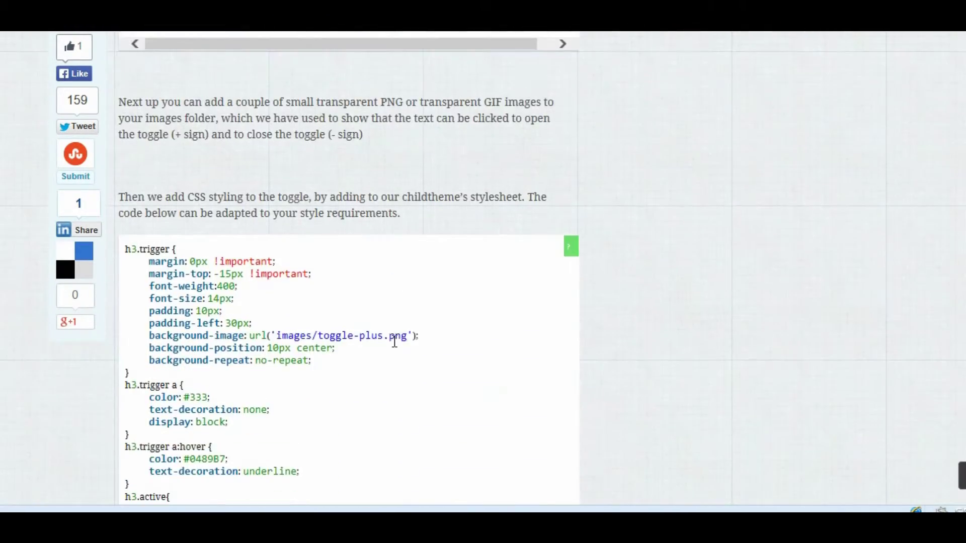
pyautogui.scroll(-3, 168, 383)
pyautogui.scroll(15, 168, 382)
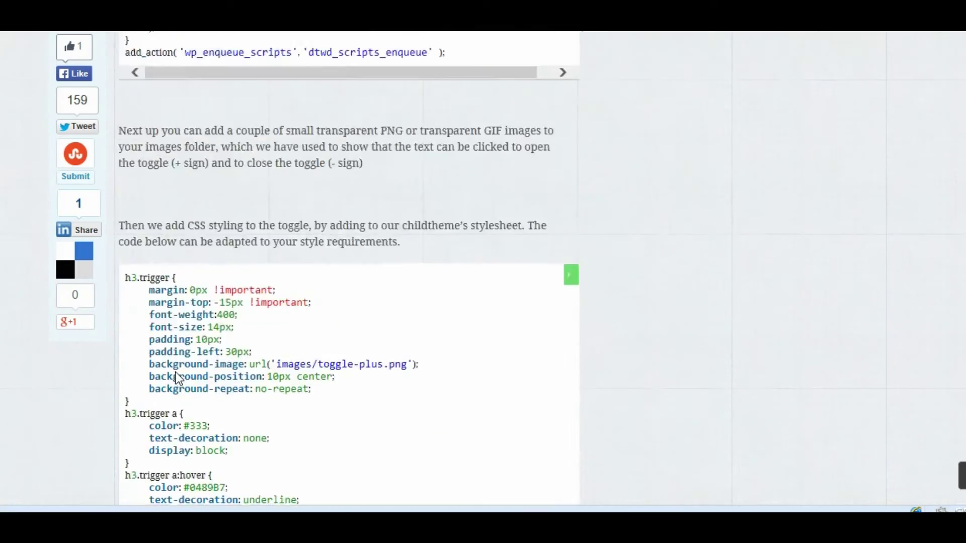
pyautogui.scroll(7, 185, 370)
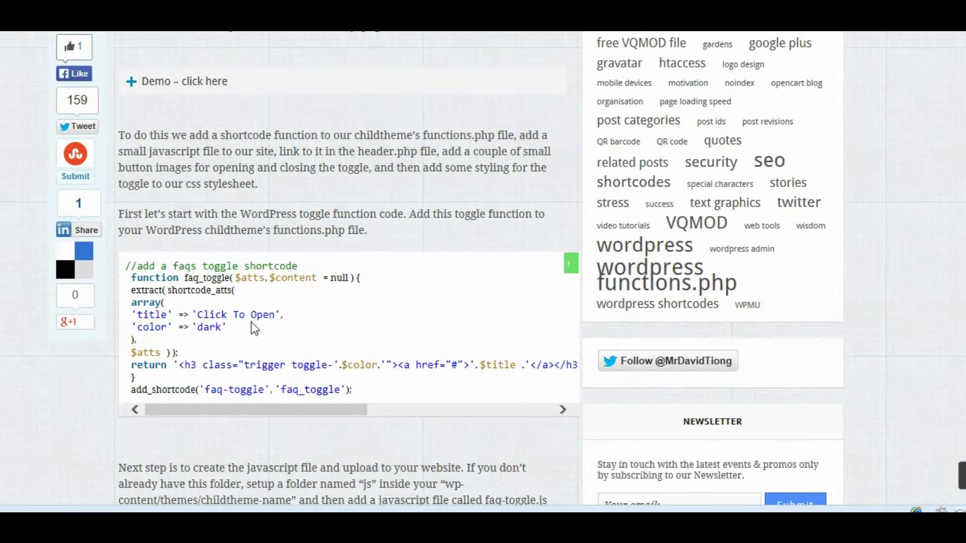
pyautogui.scroll(4, 328, 333)
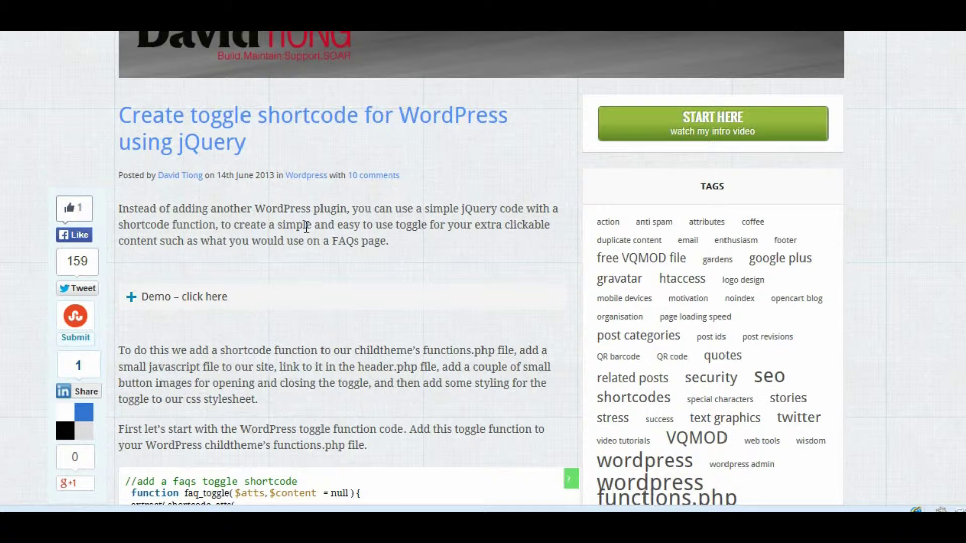
pyautogui.scroll(1, 503, 226)
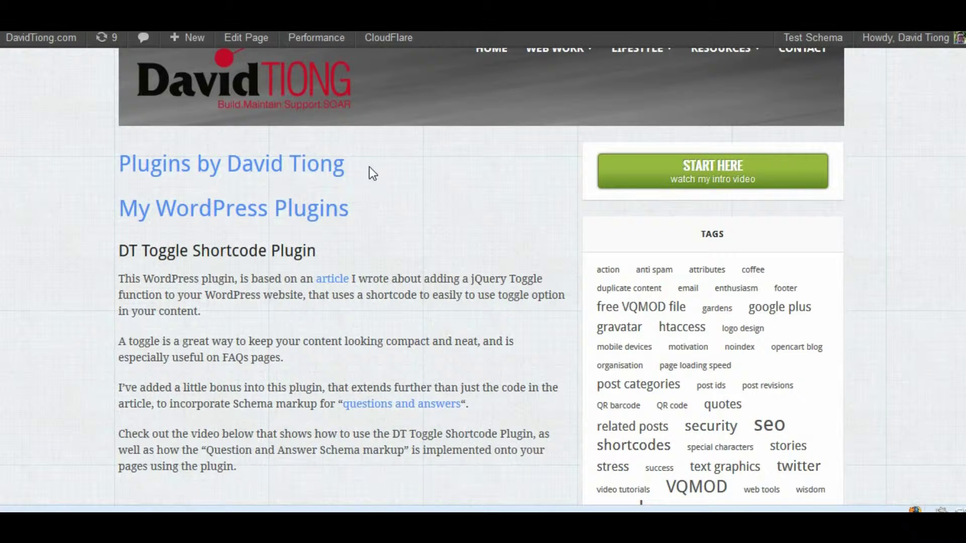
# - Open the linked "questions and answers" schema reference and look through it down to the markup examples
pyautogui.click(394, 406)
pyautogui.scroll(-1, 442, 217)
pyautogui.scroll(-5, 442, 216)
pyautogui.scroll(15, 442, 216)
pyautogui.scroll(-8, 441, 215)
pyautogui.scroll(-20, 439, 216)
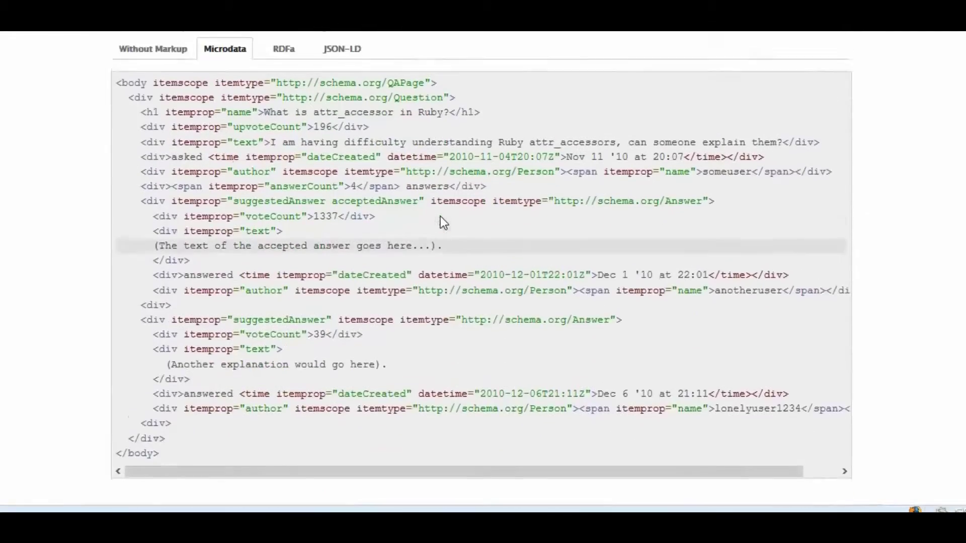
# - Compare the question-and-answer example without markup against its Microdata version
pyautogui.scroll(2, 440, 216)
pyautogui.click(182, 114)
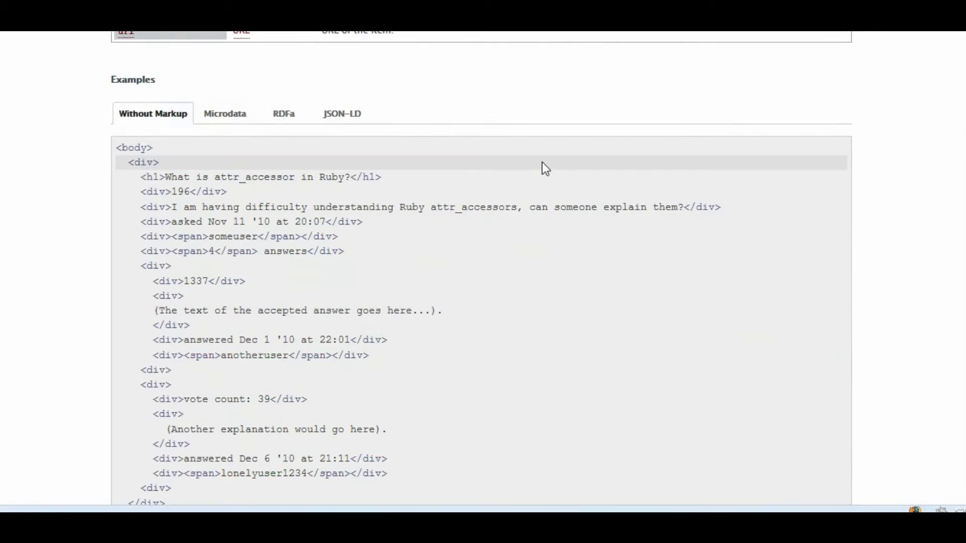
pyautogui.scroll(-1, 542, 162)
pyautogui.scroll(-1, 542, 162)
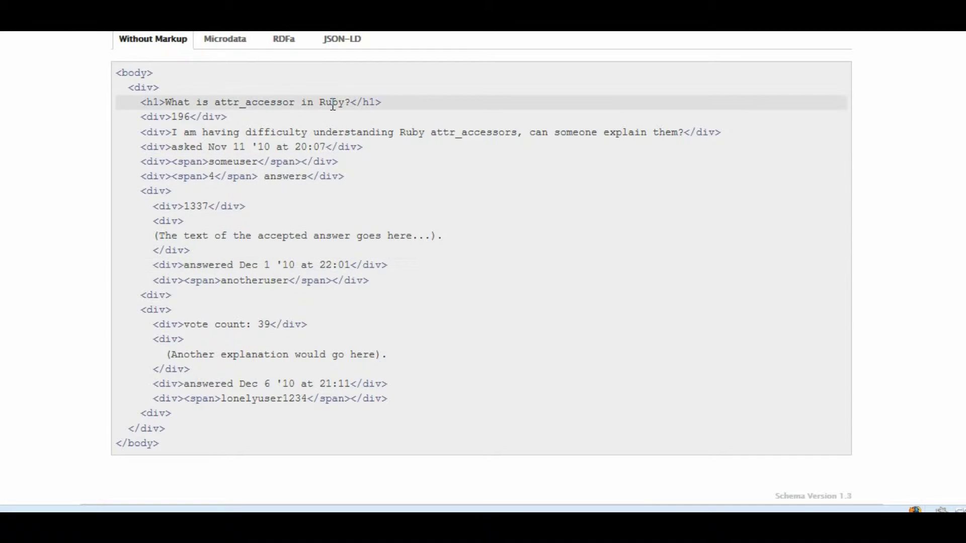
pyautogui.scroll(2, 309, 95)
pyautogui.click(235, 131)
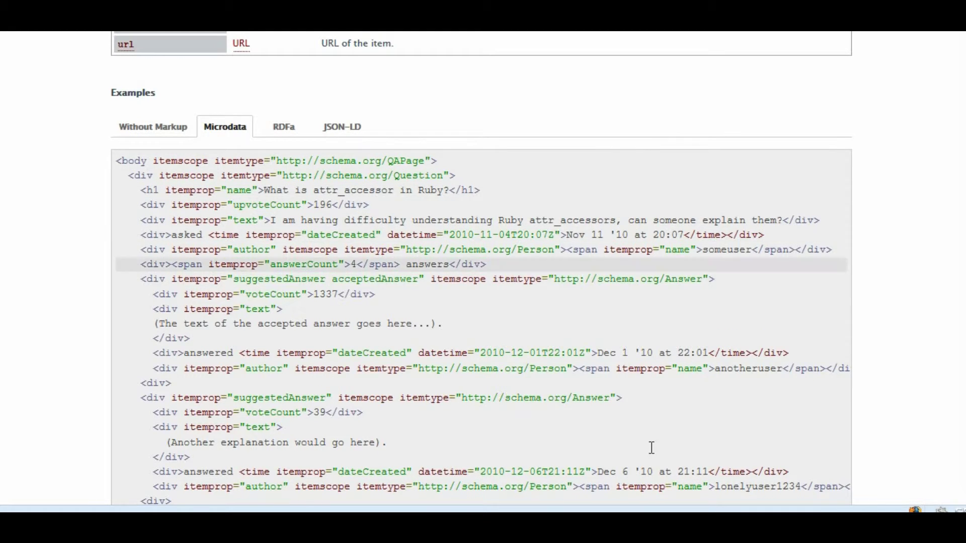
# - Switch to NetBeans and examine the enqueue, toggle shortcode and Quicktags functions in dt-toggle-shortcode-plugin.php, then minimise the window
pyautogui.hotkey('alt', 'Tab')
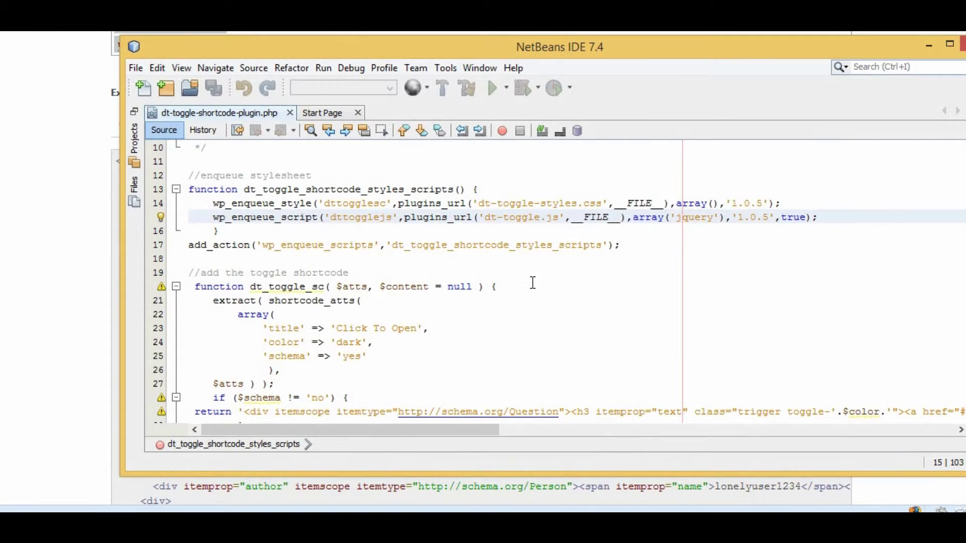
pyautogui.scroll(-1, 600, 282)
pyautogui.scroll(-3, 694, 336)
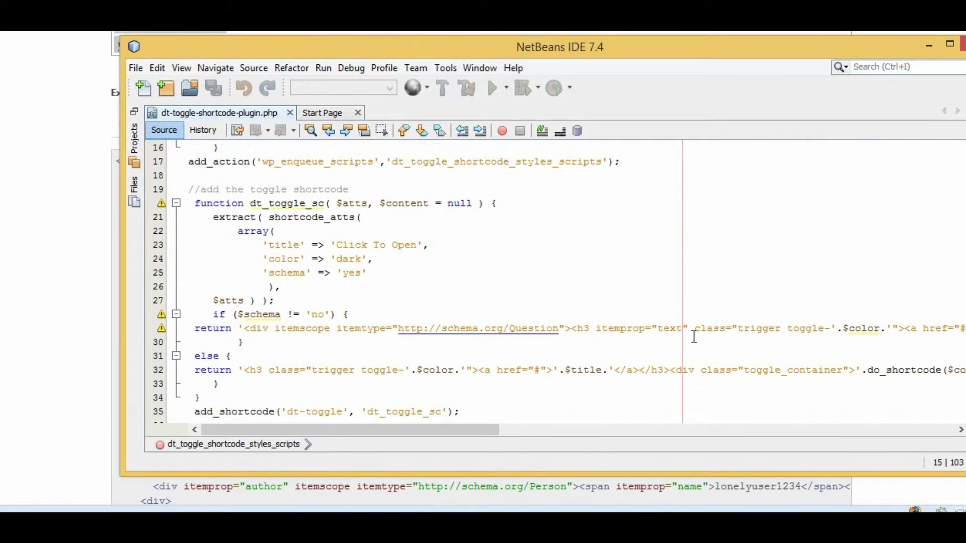
pyautogui.scroll(5, 693, 336)
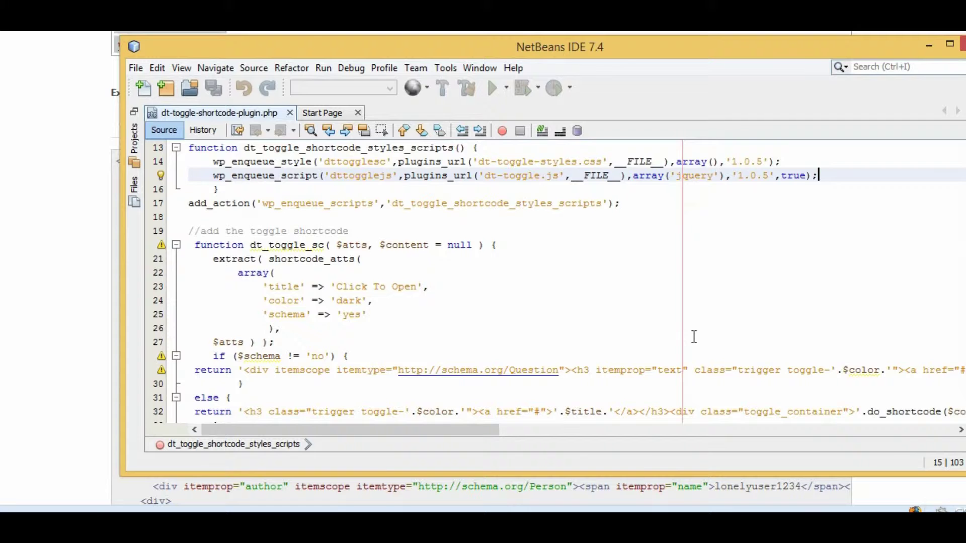
pyautogui.scroll(-1, 694, 336)
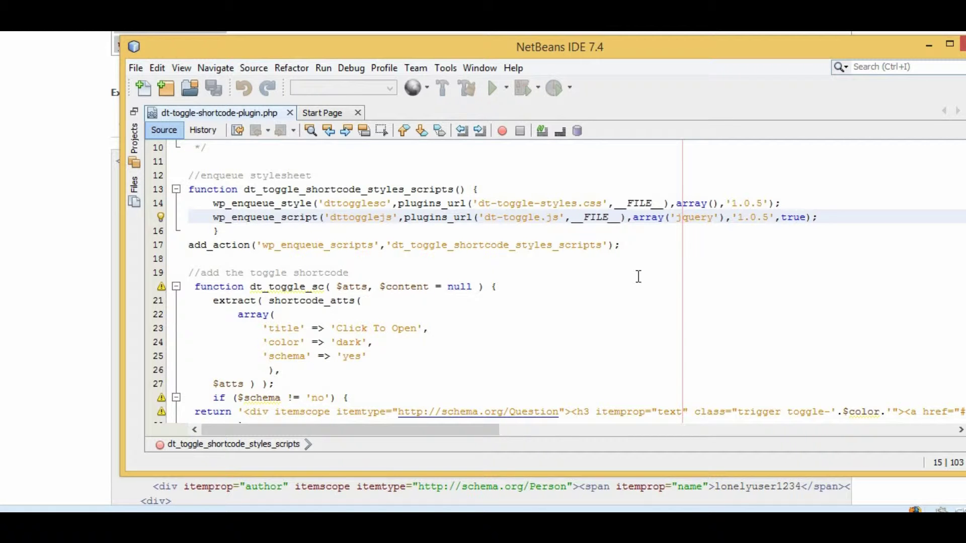
pyautogui.scroll(-2, 638, 275)
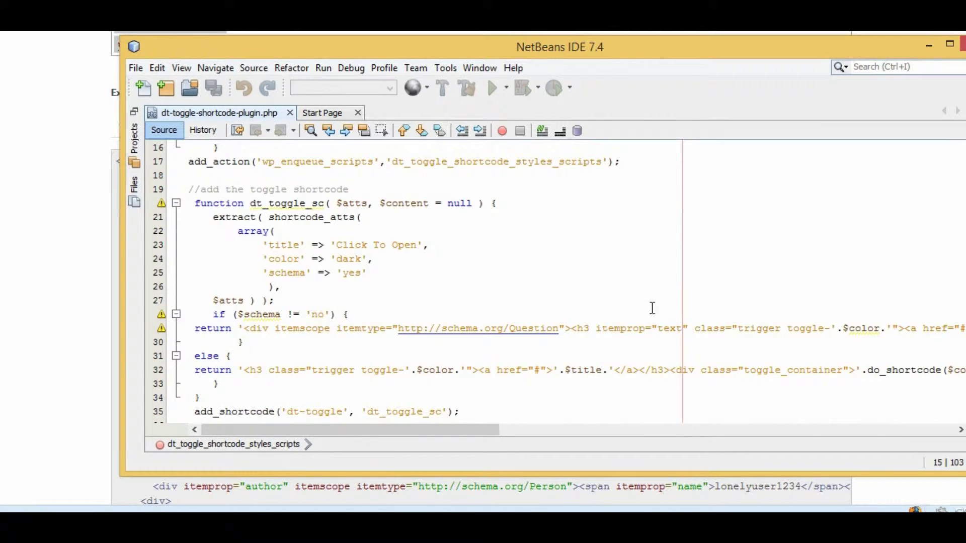
pyautogui.scroll(-1, 653, 309)
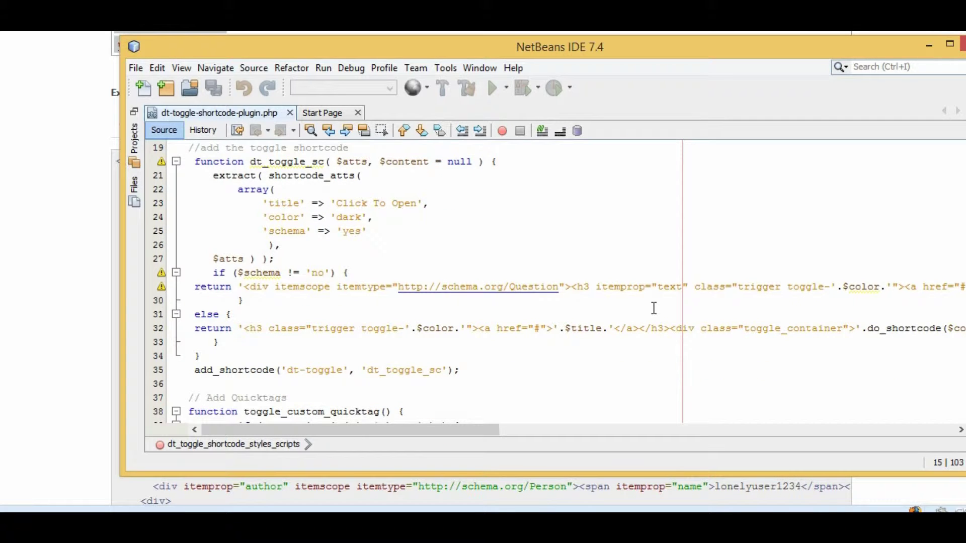
pyautogui.scroll(-3, 656, 284)
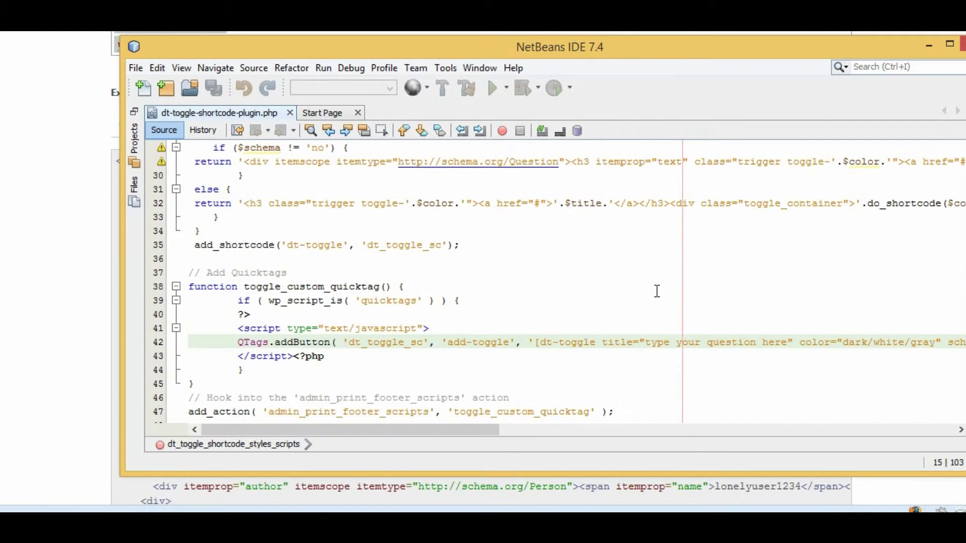
pyautogui.scroll(-1, 575, 307)
pyautogui.scroll(3, 614, 301)
pyautogui.scroll(7, 613, 301)
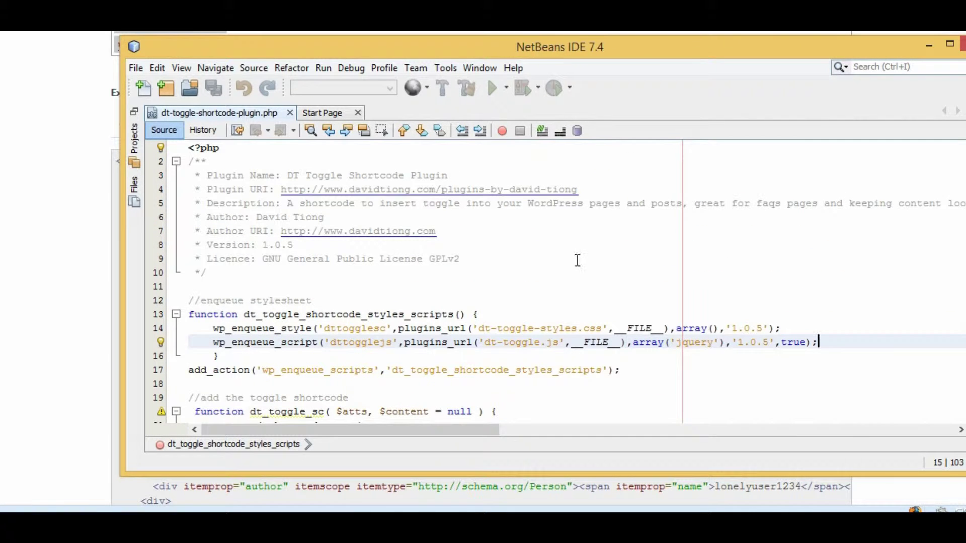
pyautogui.click(928, 46)
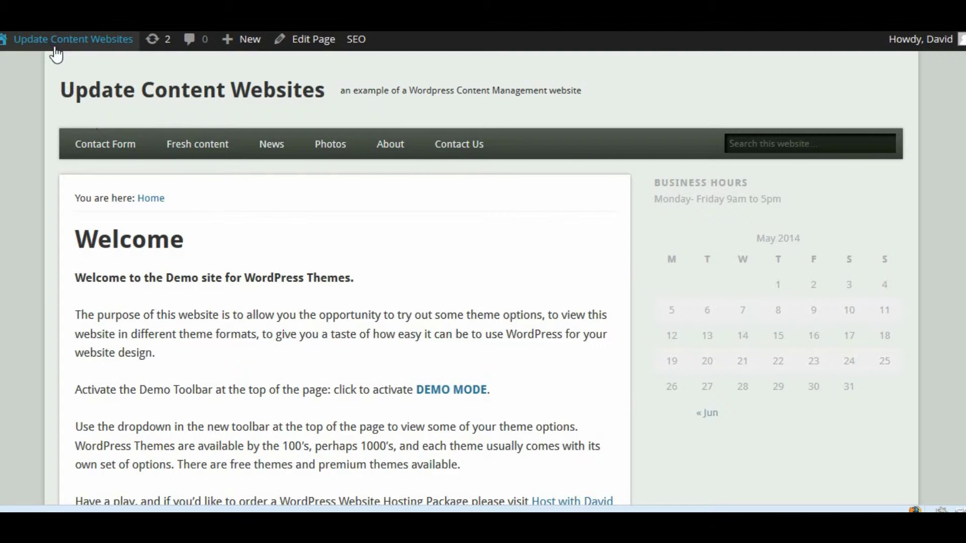
# - Go to the Update Content Websites dashboard and open the page for installing a plugin from a .zip upload
pyautogui.moveTo(29, 48)
pyautogui.click(25, 69)
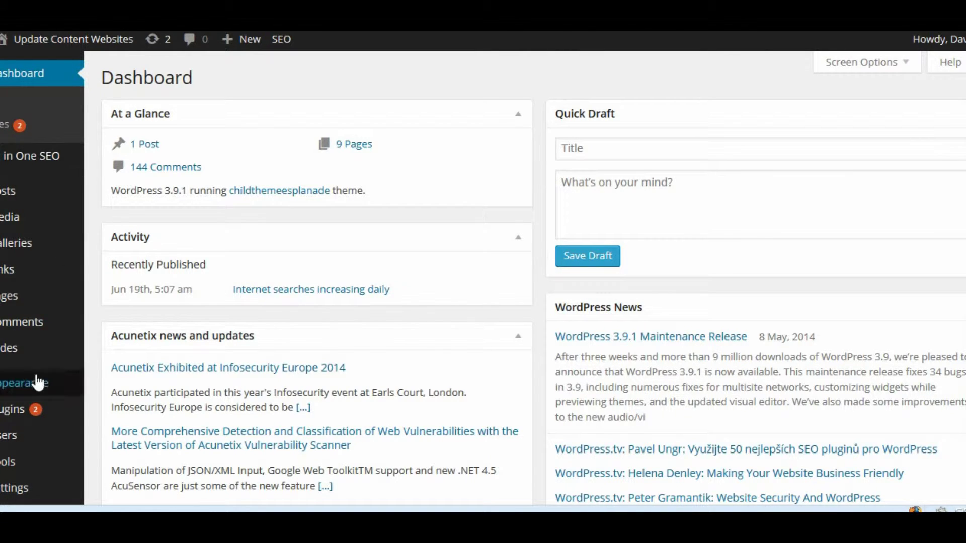
pyautogui.moveTo(32, 416)
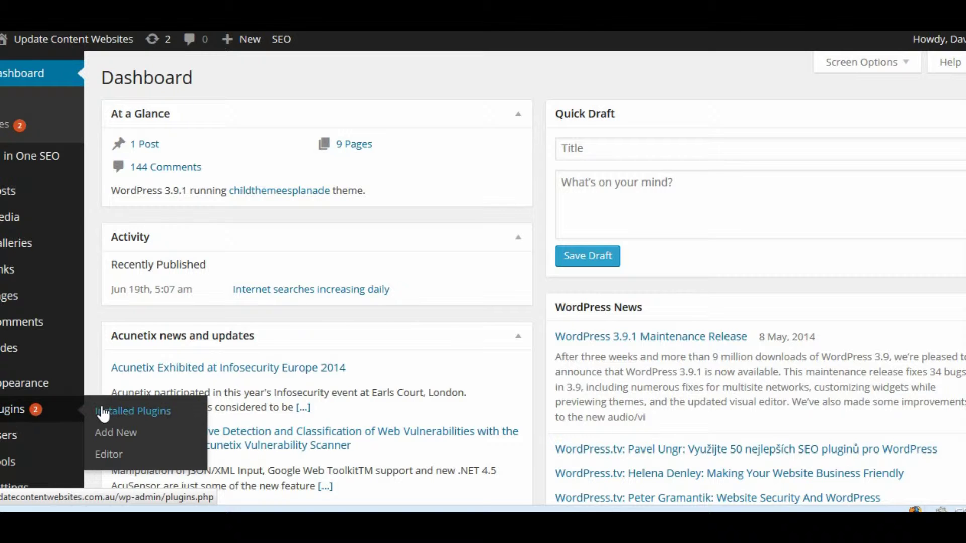
pyautogui.click(104, 435)
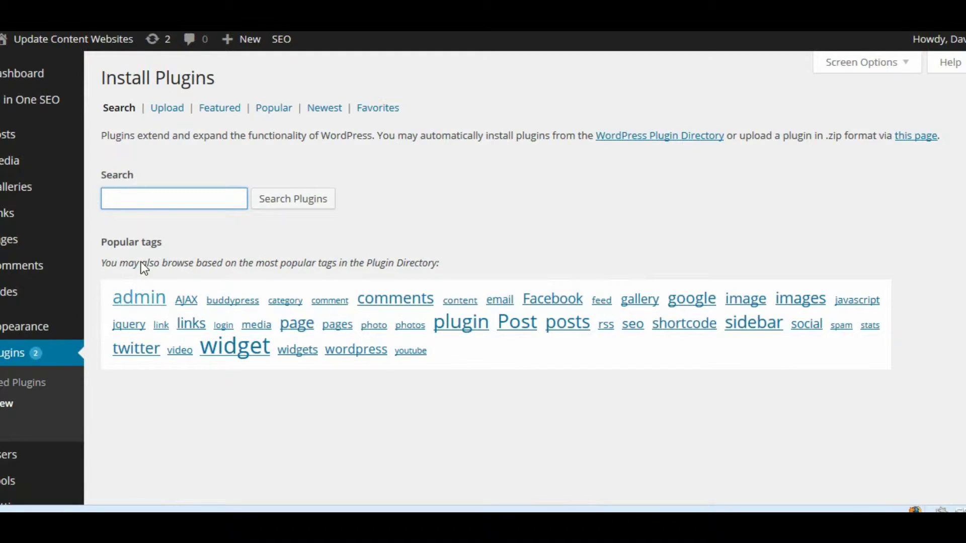
pyautogui.click(166, 110)
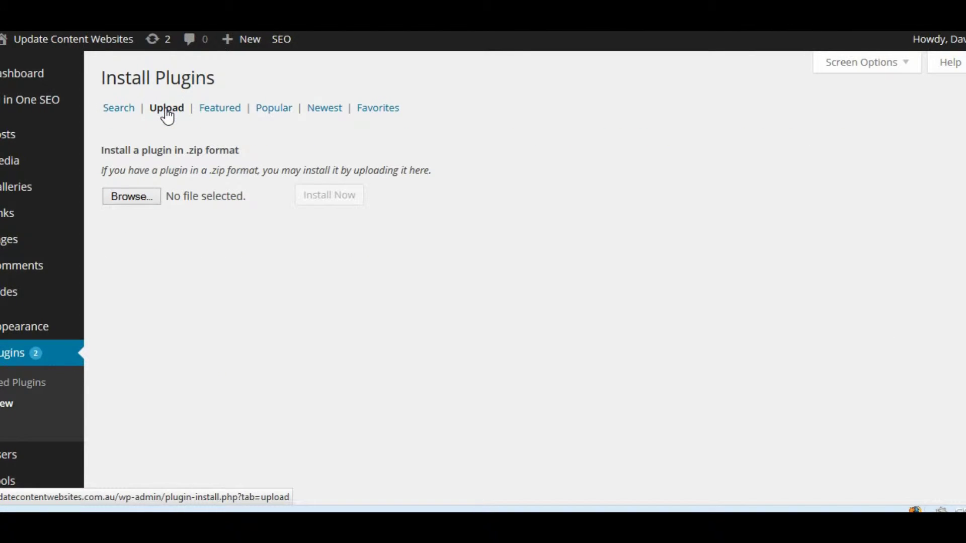
# - Install the plugin from dt-toggle-shortcode-plugin.zip and activate it, checking its entry in the installed plugins list
pyautogui.click(143, 197)
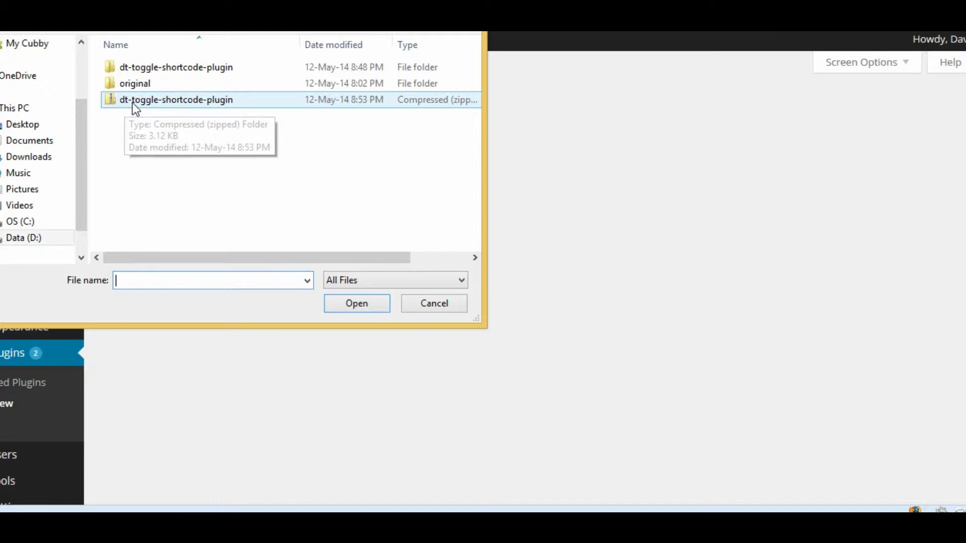
pyautogui.click(226, 101)
pyautogui.doubleClick(226, 102)
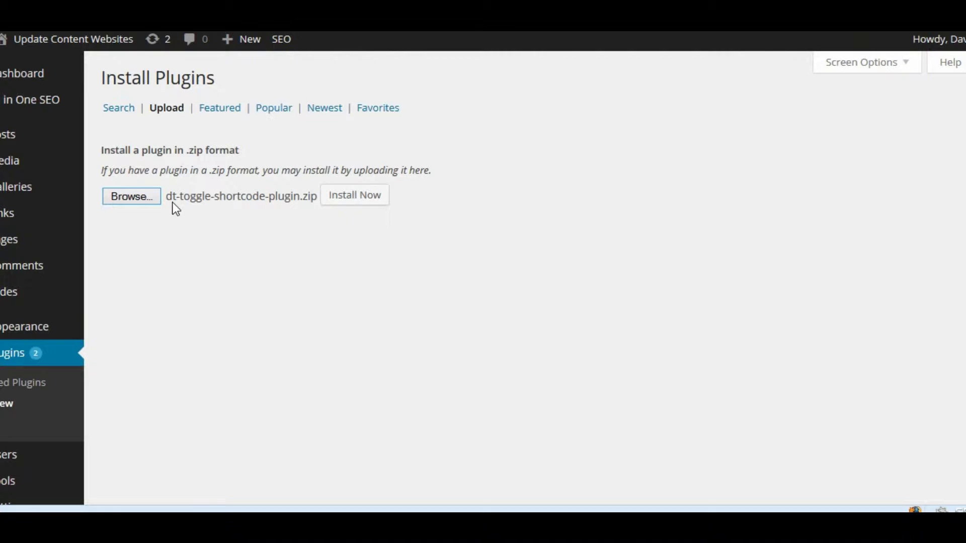
pyautogui.click(358, 196)
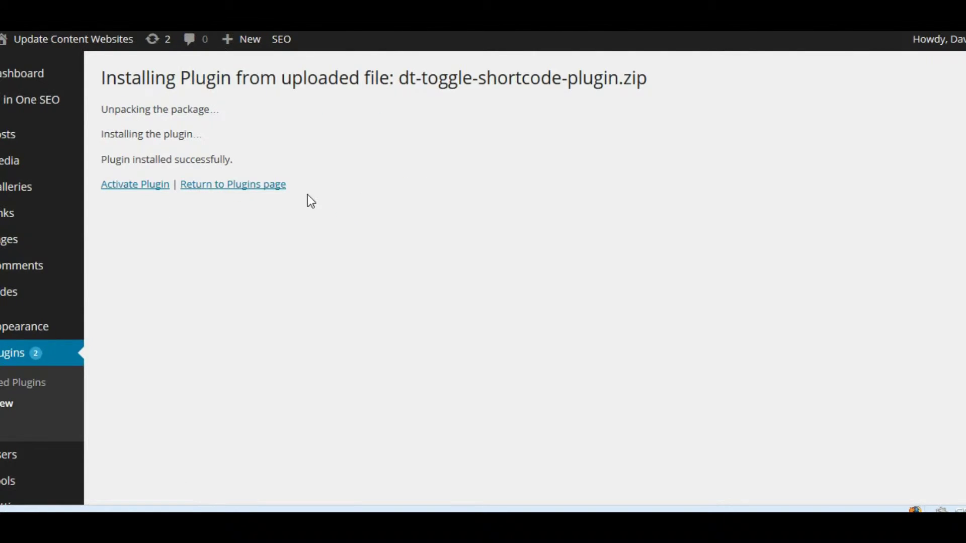
pyautogui.click(140, 191)
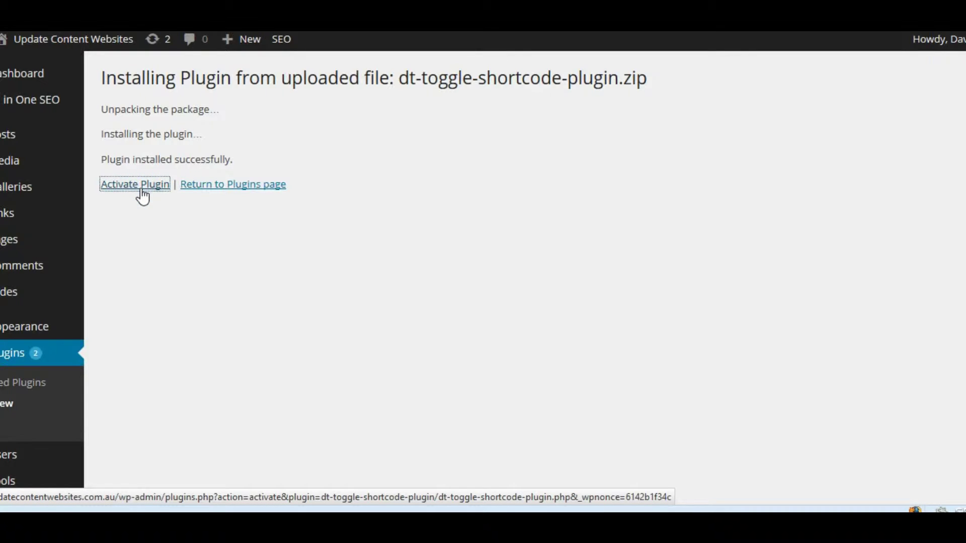
pyautogui.scroll(-5, 482, 220)
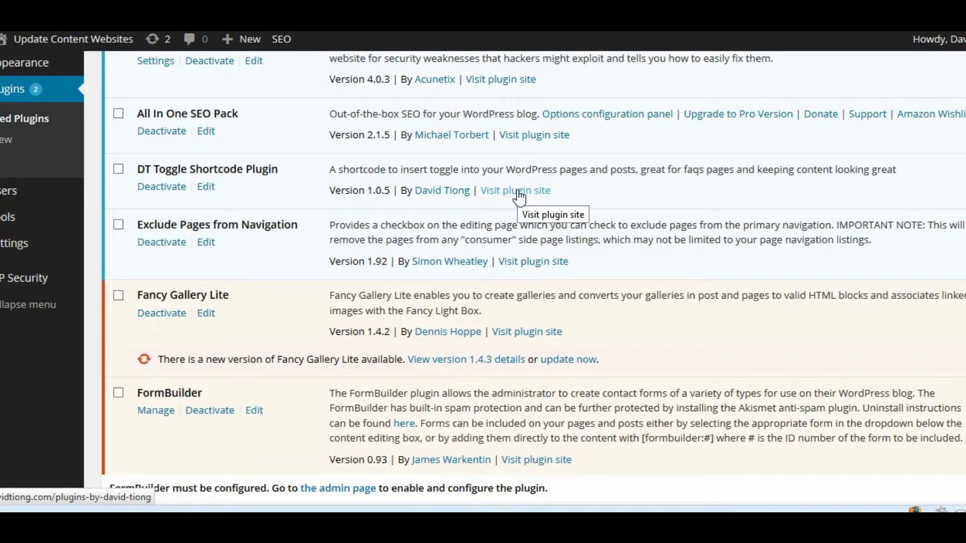
pyautogui.scroll(5, 518, 197)
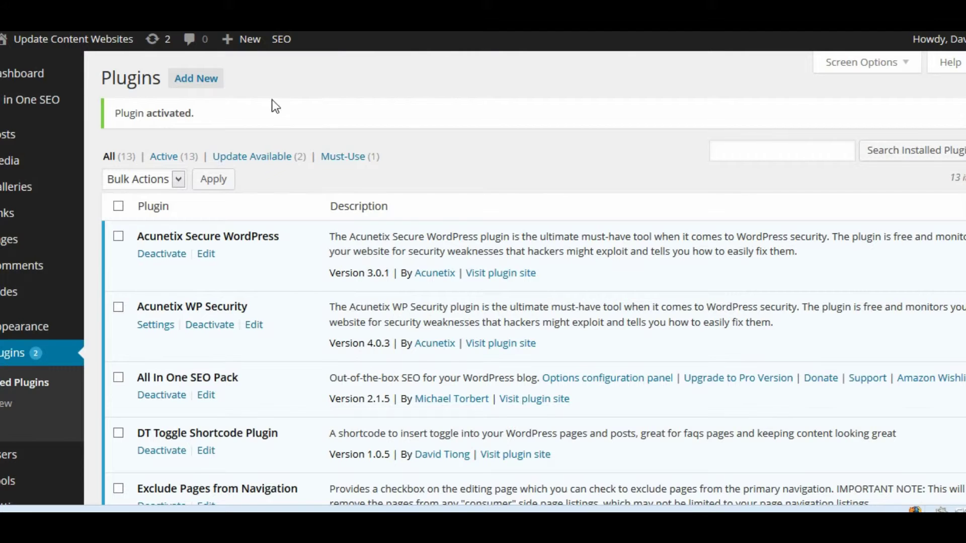
# - Create a new post titled "Latest News at my Store"
pyautogui.moveTo(73, 140)
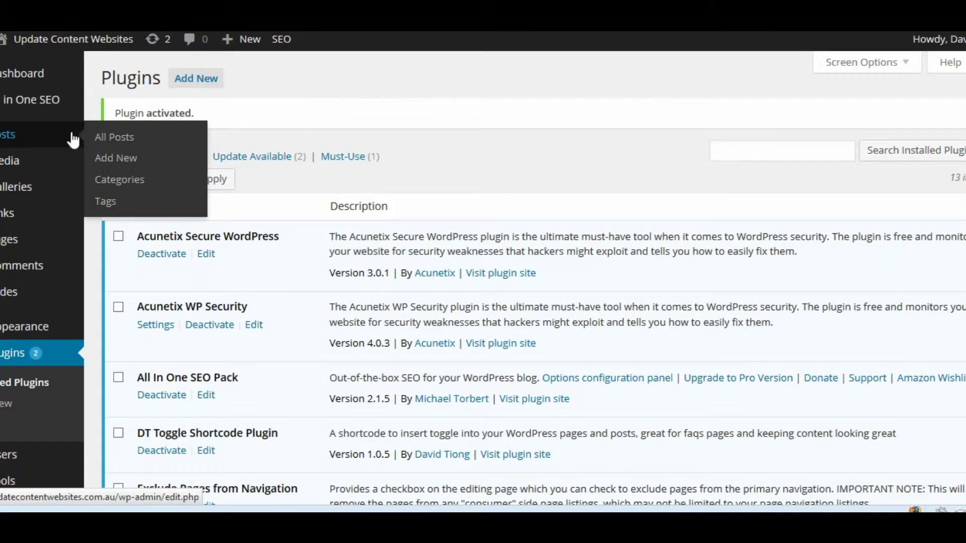
pyautogui.click(112, 160)
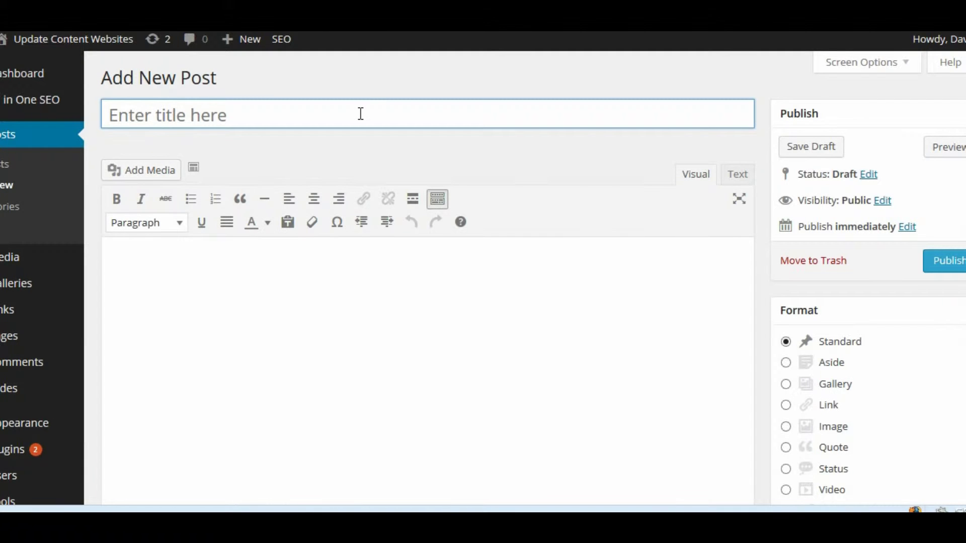
pyautogui.click(361, 112)
pyautogui.write('Latest ')
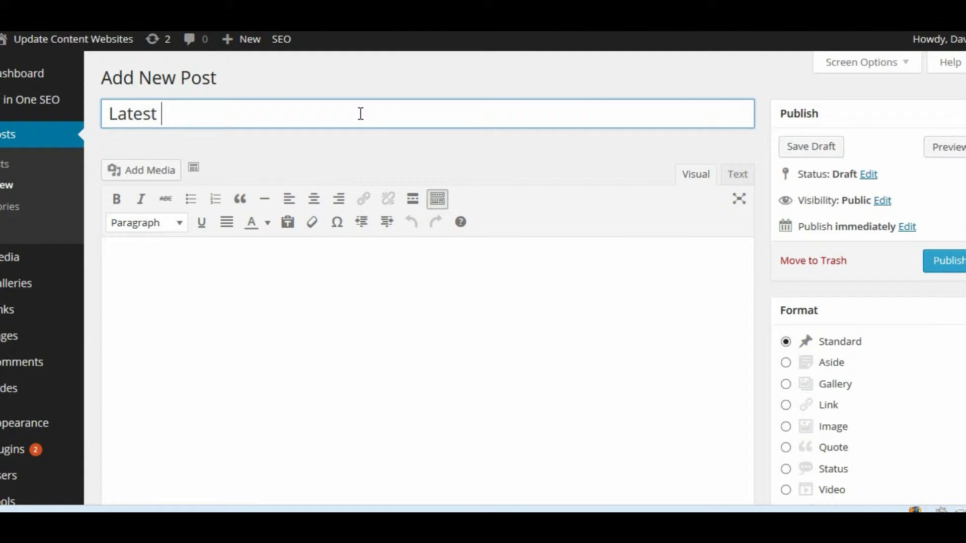
pyautogui.write('News at')
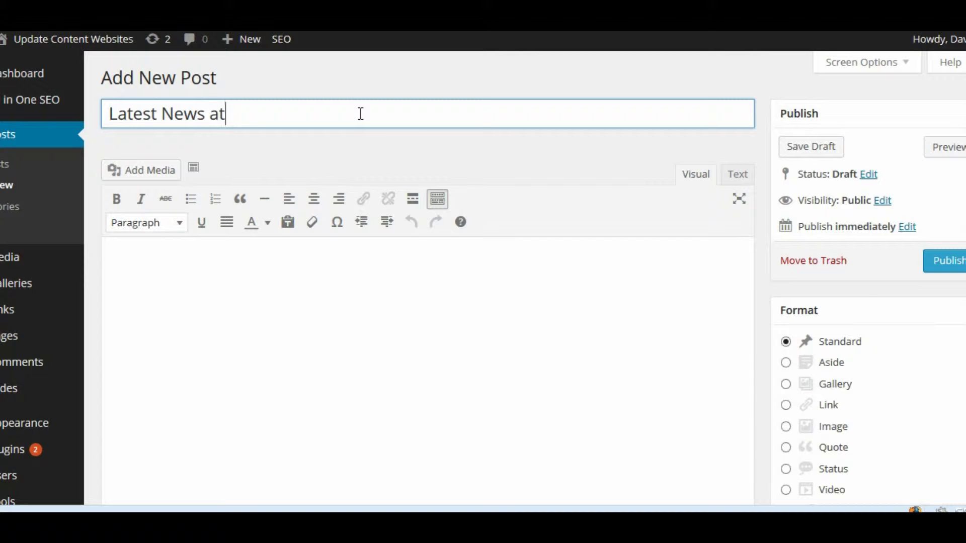
pyautogui.write(' my Store')
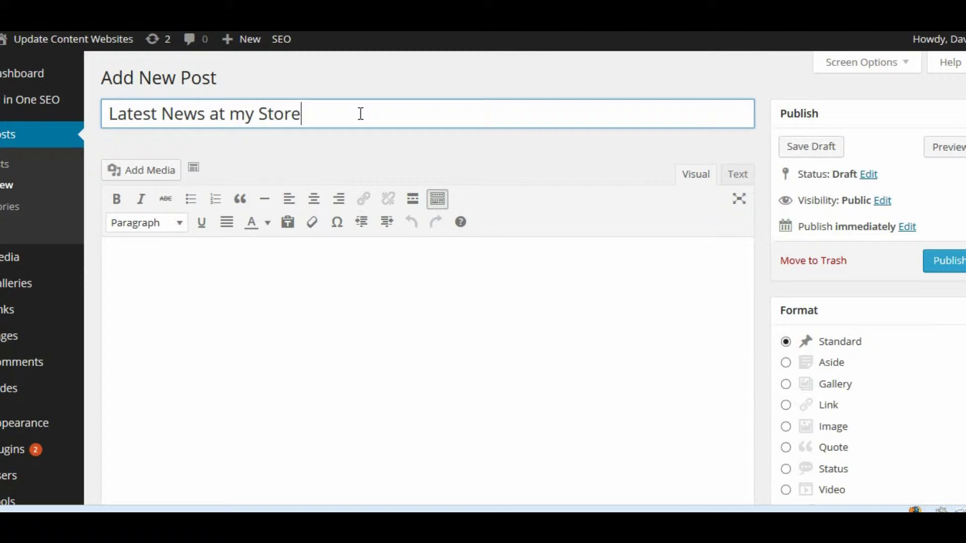
# - Write the body text "Welcome back to my website, just this week we have added a great range of new products. Here is some quick information from us."
pyautogui.press('Tab')
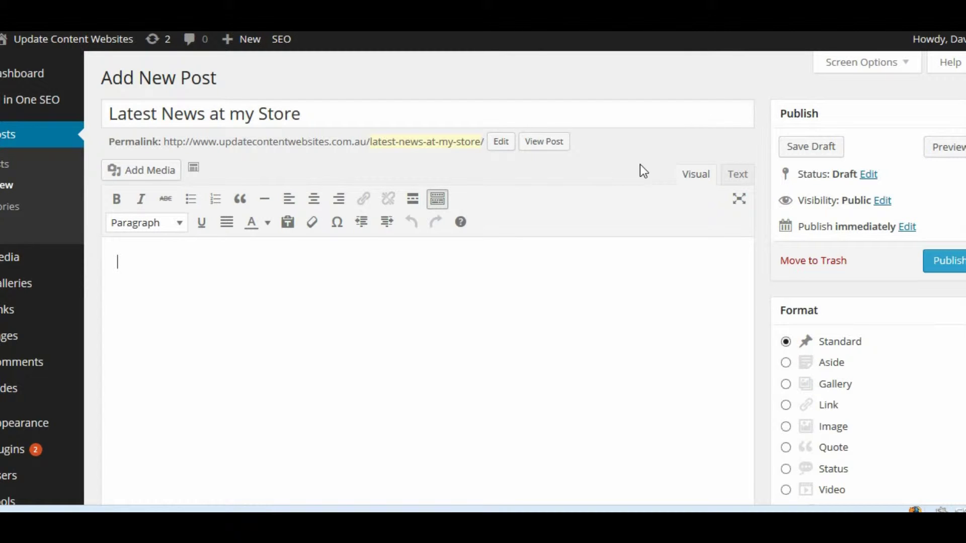
pyautogui.click(361, 264)
pyautogui.write('Welcome back to my website, just this week we have ')
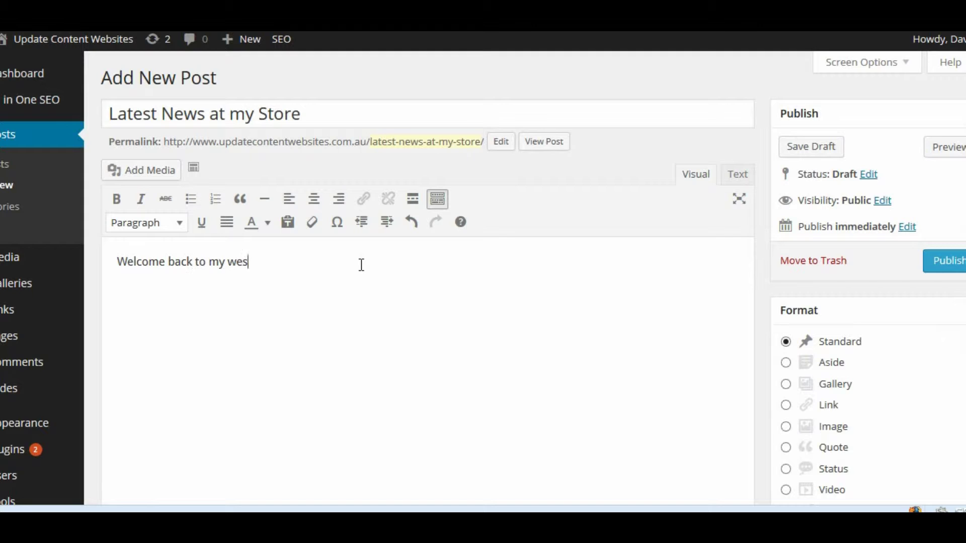
pyautogui.write('added a great ran')
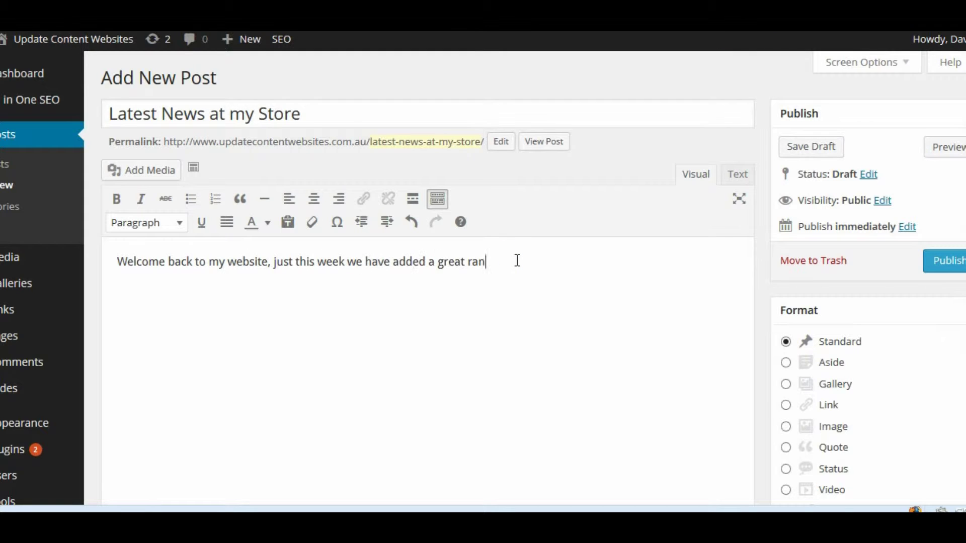
pyautogui.write('ge of new products. Here is s')
pyautogui.write('ome ')
pyautogui.write('quick information from us.')
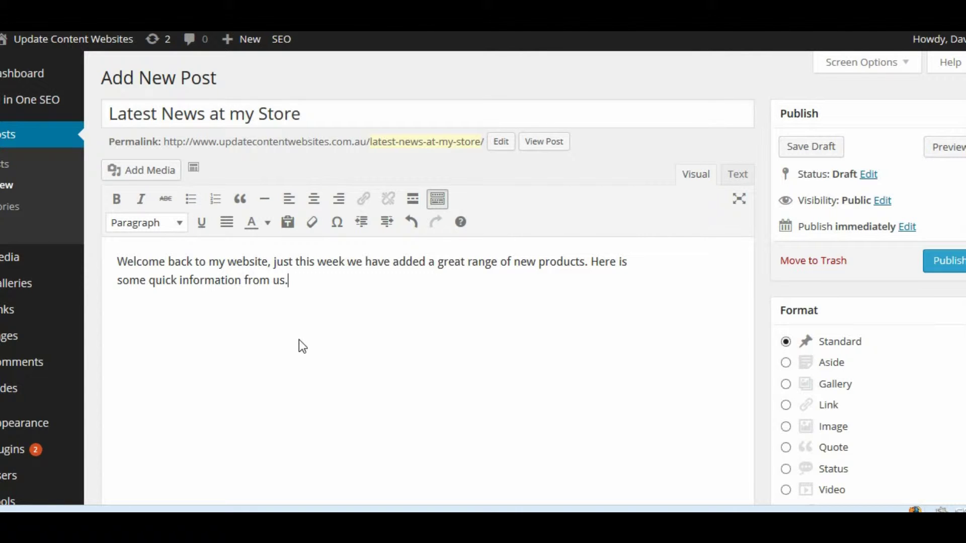
pyautogui.press('Return')
# - Insert a dt-toggle shortcode template below the introductory paragraph in the post's text view
pyautogui.click(745, 183)
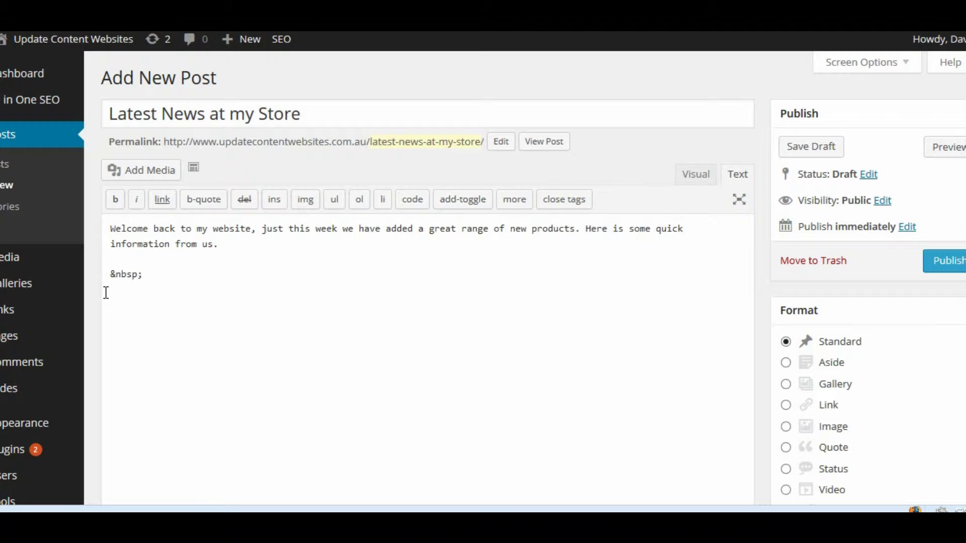
pyautogui.click(155, 275)
pyautogui.click(689, 177)
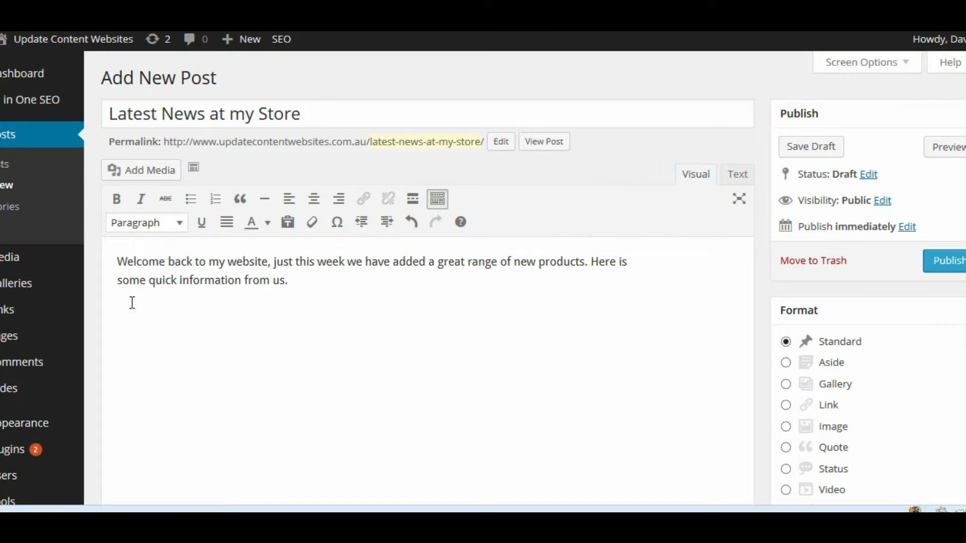
pyautogui.click(739, 175)
pyautogui.click(159, 282)
pyautogui.click(123, 305)
pyautogui.click(163, 279)
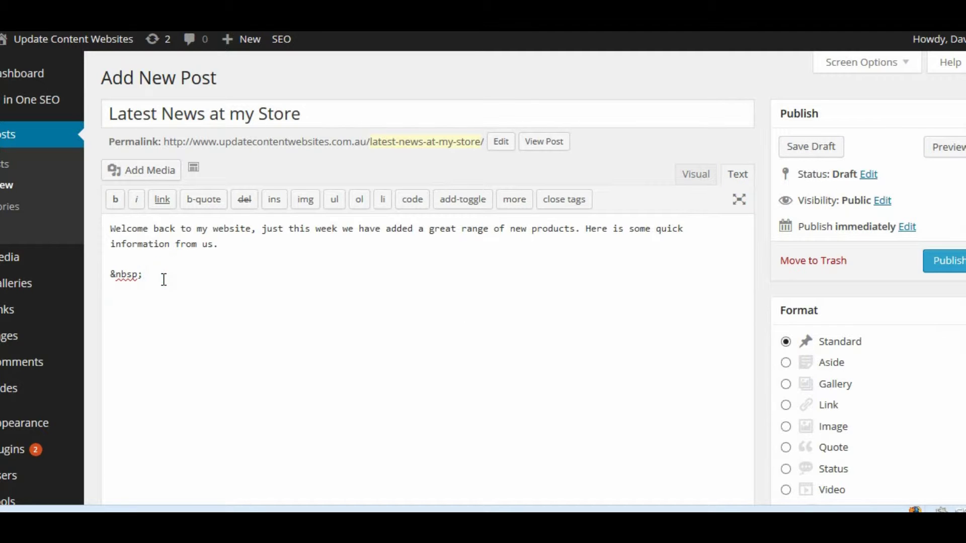
pyautogui.click(455, 201)
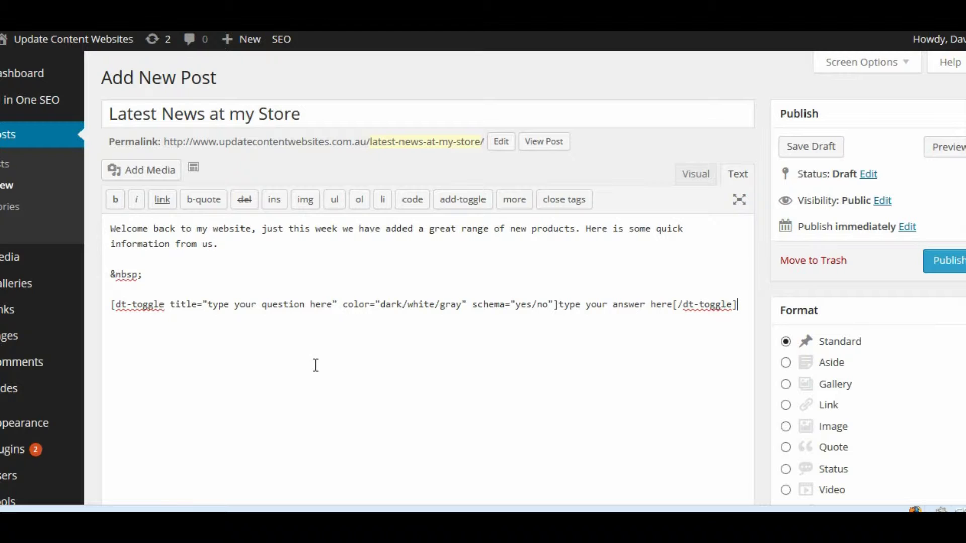
# - Compare the shortcode's question and answer placeholders with the demo and styling examples in the "Create toggle shortcode for WordPress using jQuery" article
pyautogui.moveTo(208, 306); pyautogui.dragTo(333, 307)
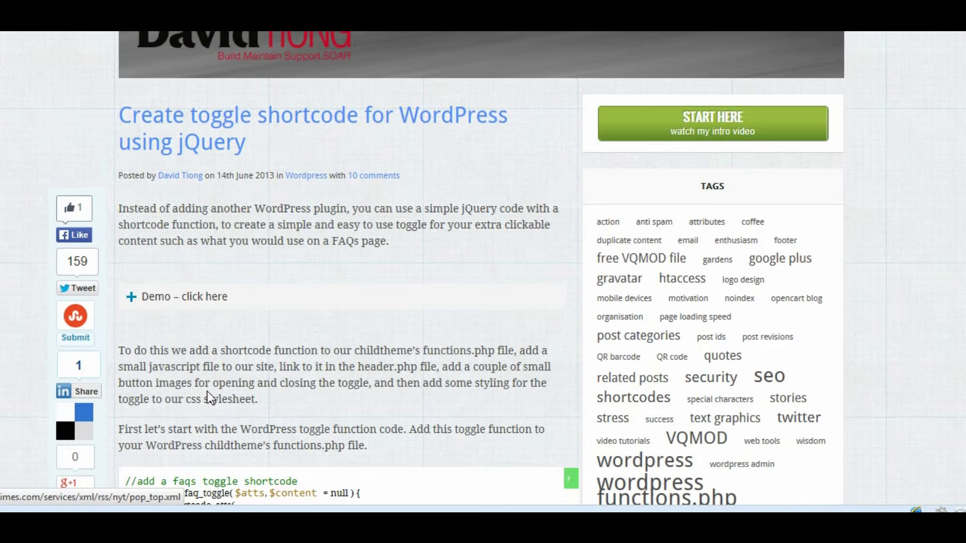
pyautogui.scroll(-8, 303, 354)
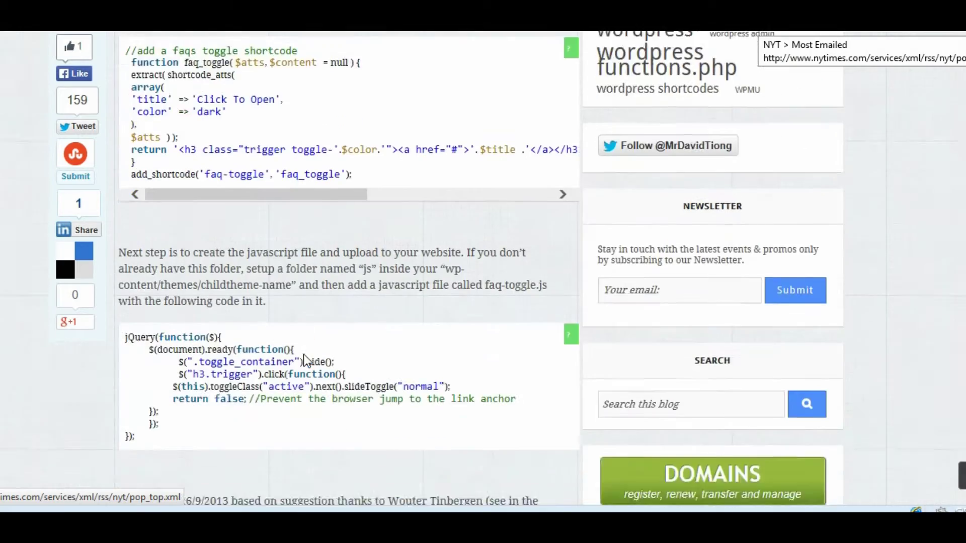
pyautogui.scroll(-15, 304, 355)
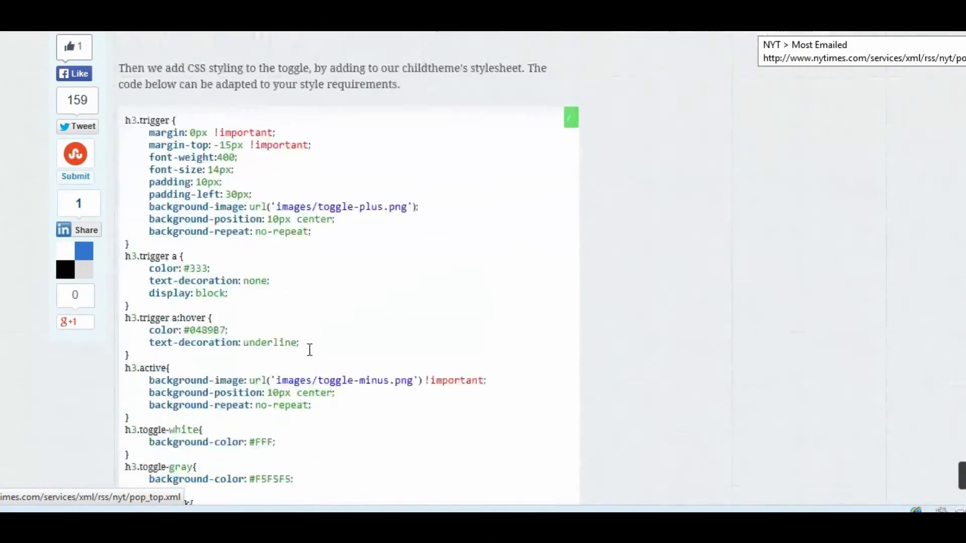
pyautogui.scroll(-8, 309, 350)
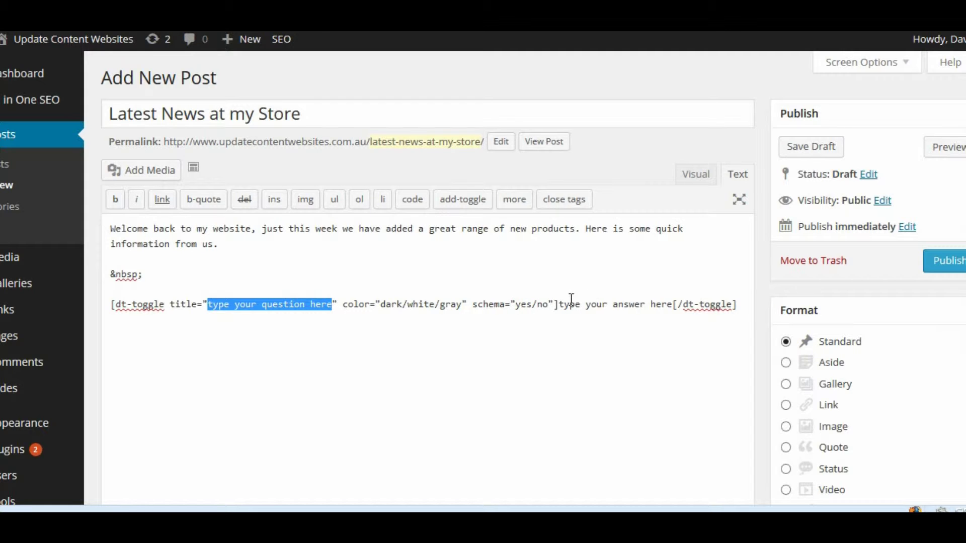
pyautogui.moveTo(559, 305); pyautogui.dragTo(666, 301)
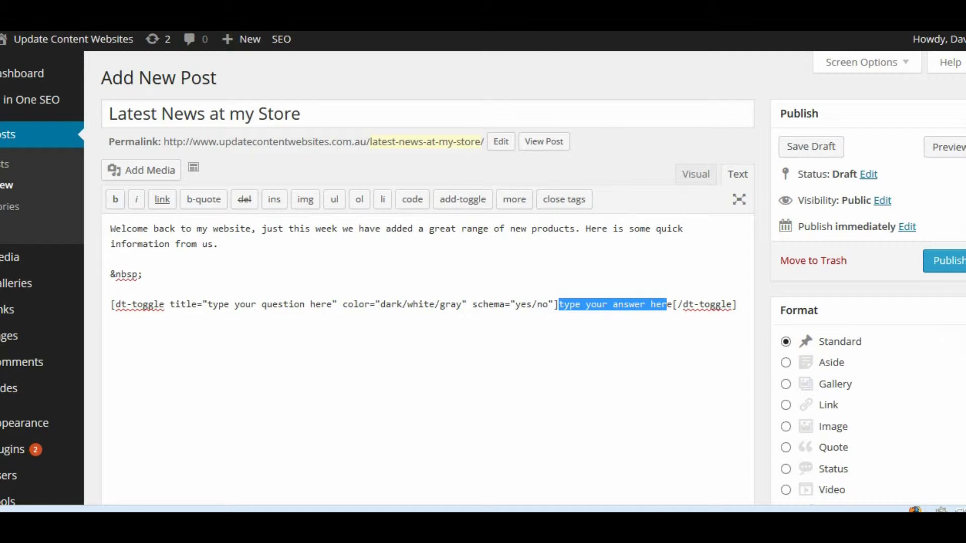
pyautogui.hotkey('ctrl', 'Tab')
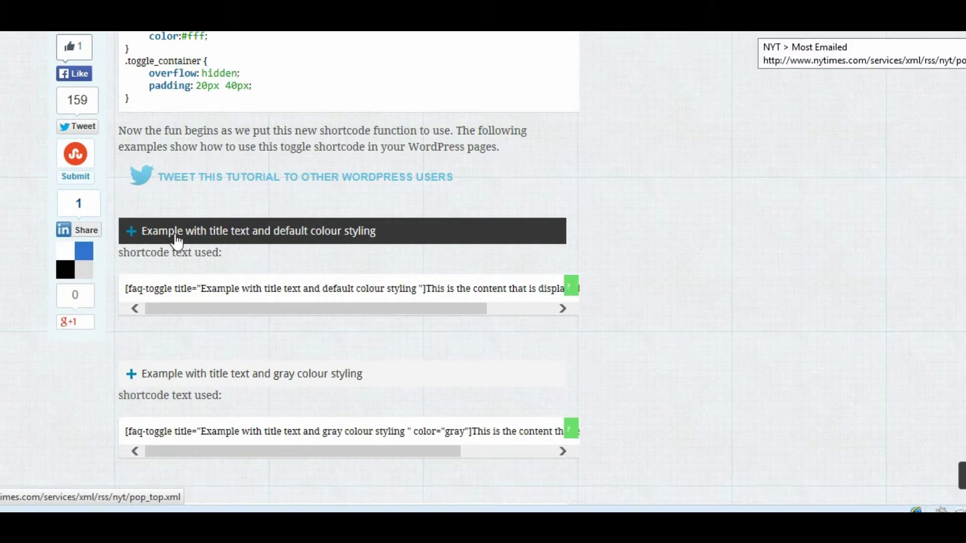
pyautogui.scroll(5, 286, 193)
pyautogui.scroll(15, 286, 194)
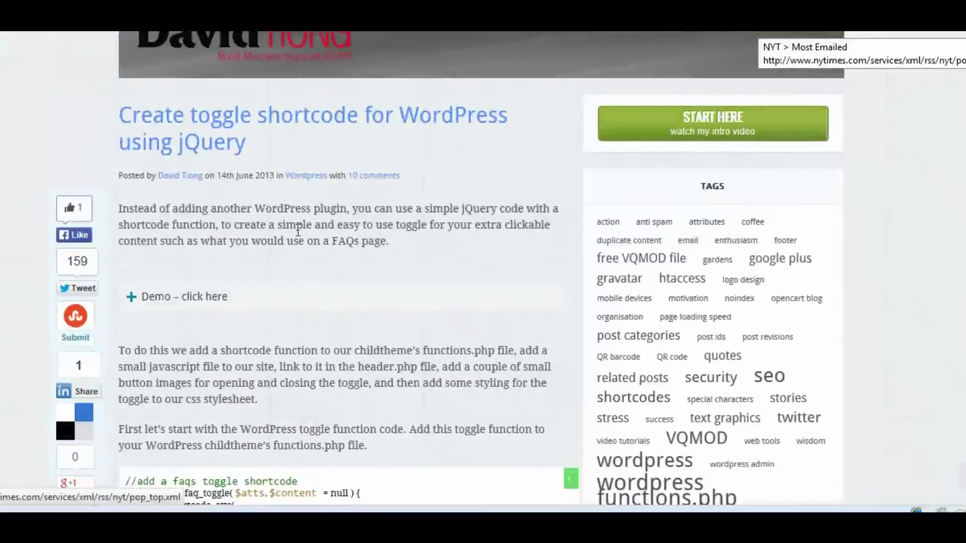
pyautogui.click(188, 296)
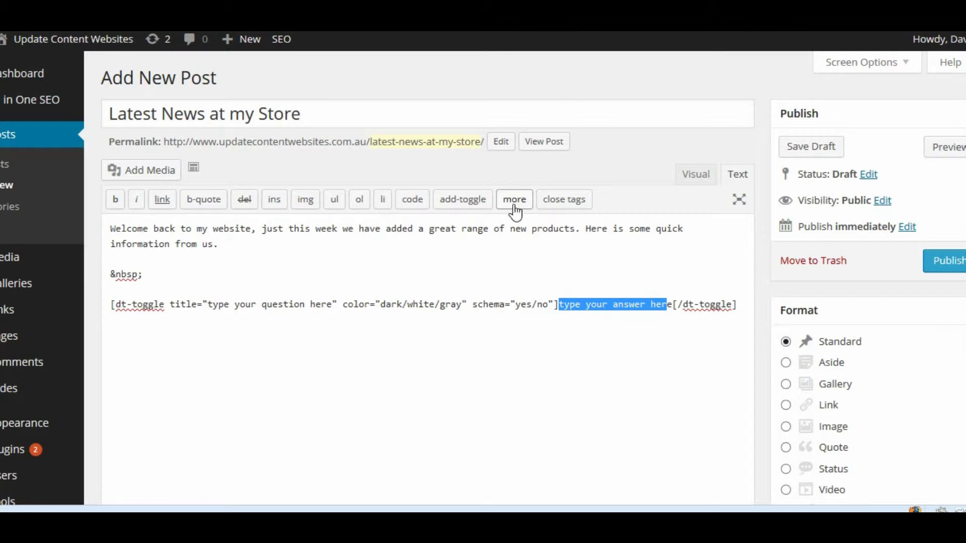
pyautogui.click(729, 303)
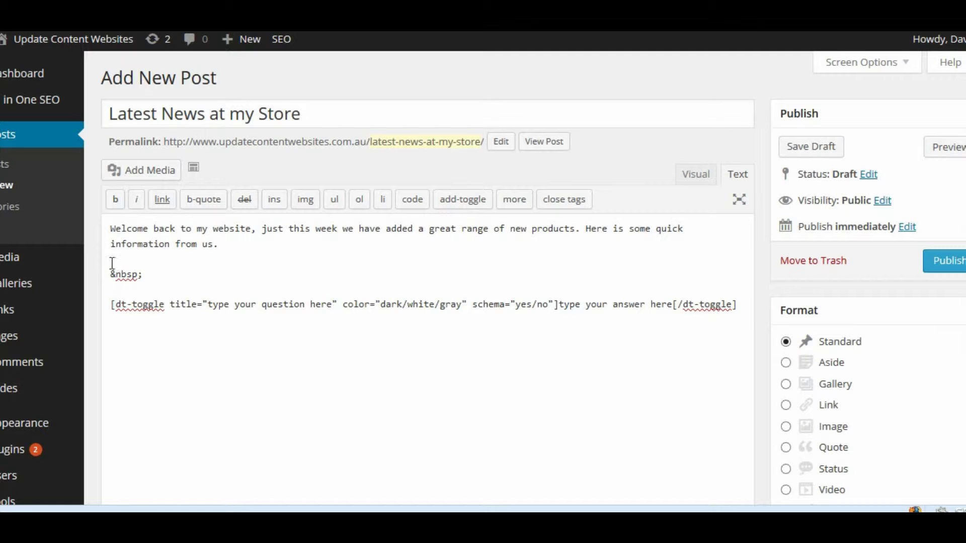
# - Set the toggle shortcode's title to "Product A", its color to "gray" and its schema to "no"
pyautogui.moveTo(210, 306); pyautogui.dragTo(332, 300)
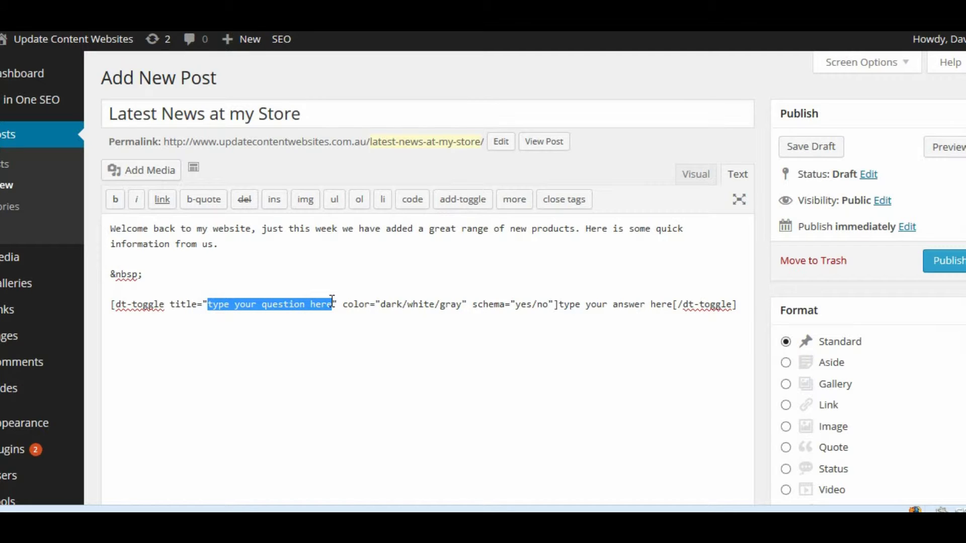
pyautogui.write('Produ')
pyautogui.write('ct ')
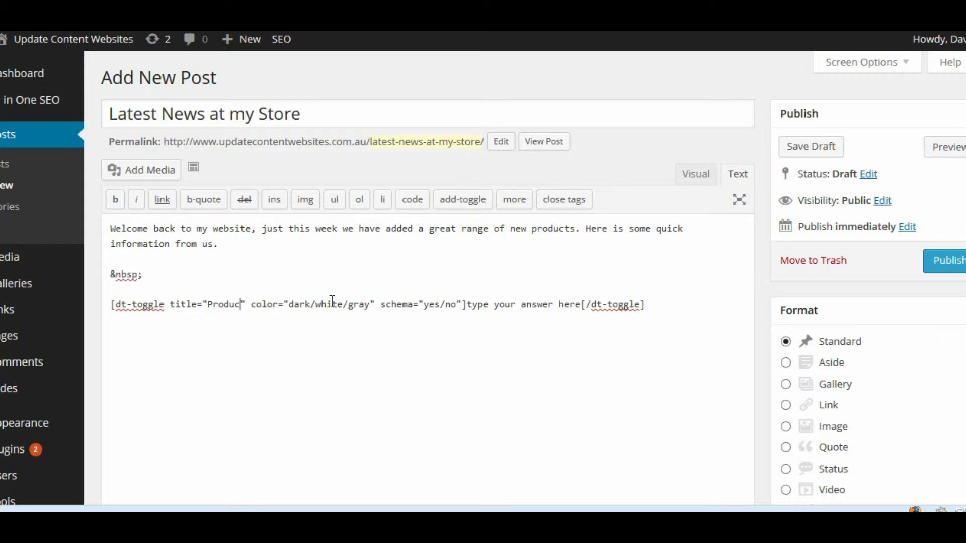
pyautogui.write('A')
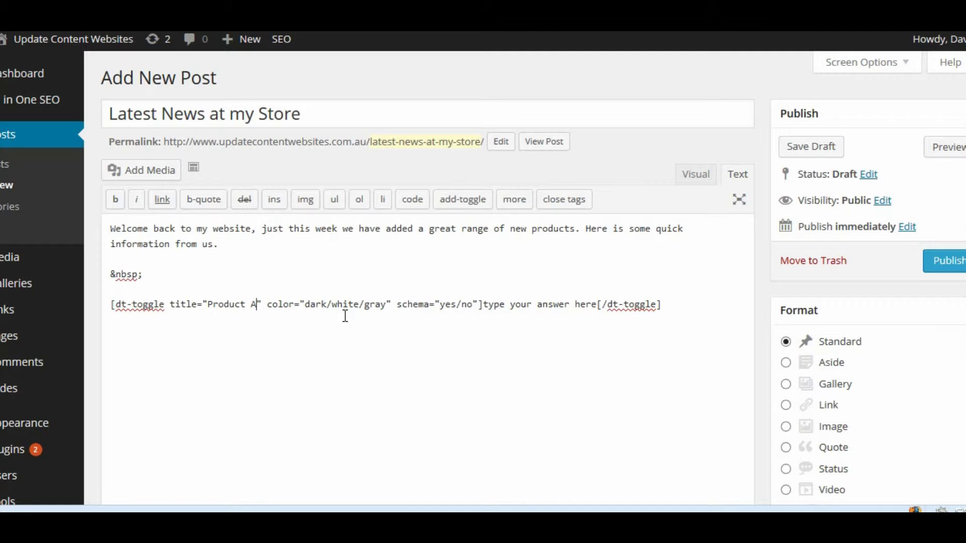
pyautogui.moveTo(304, 304)
pyautogui.mouseDown()
pyautogui.moveTo(387, 306)
pyautogui.moveTo(311, 302)
pyautogui.mouseUp()
pyautogui.click(366, 305)
pyautogui.press('BackSpace')
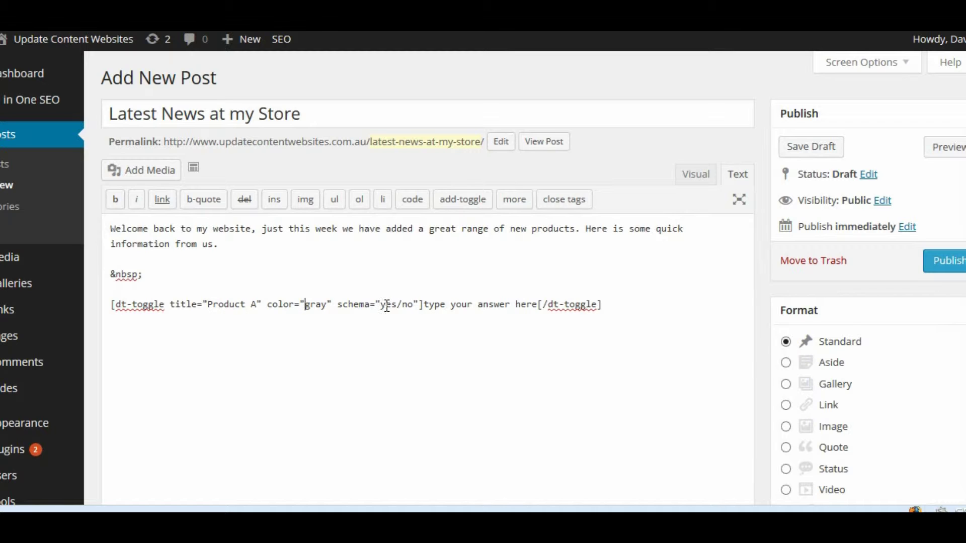
pyautogui.moveTo(382, 305); pyautogui.dragTo(407, 305)
pyautogui.press('BackSpace')
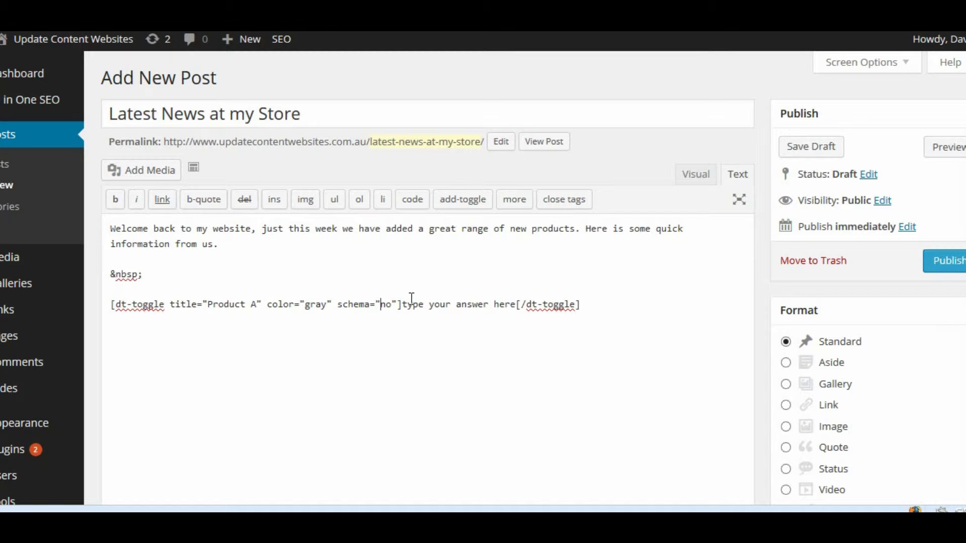
# - Set the answer to "This new Product A will be a great addition to your toolbox as it meets so many needs today out there at the workshop"
pyautogui.moveTo(403, 305); pyautogui.dragTo(516, 305)
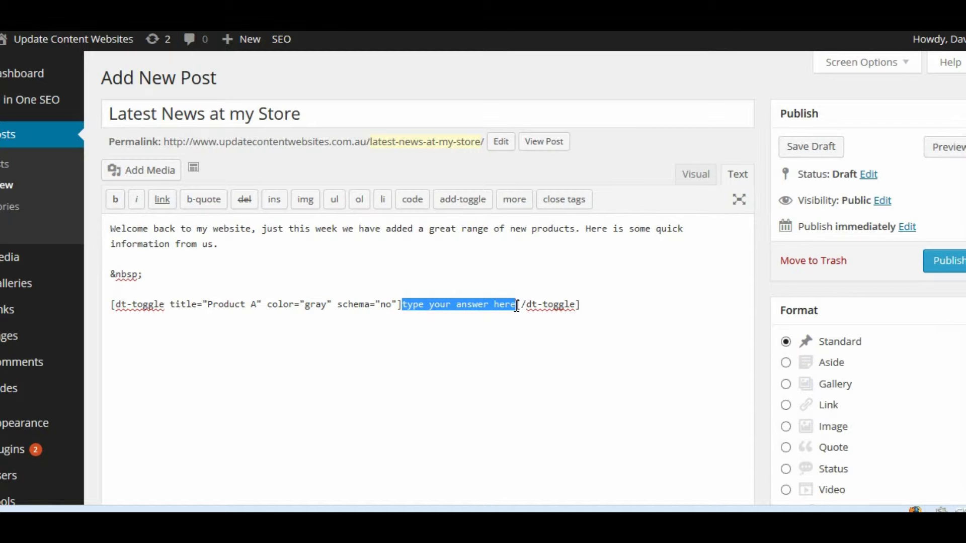
pyautogui.write('This new Product A will be a great additi')
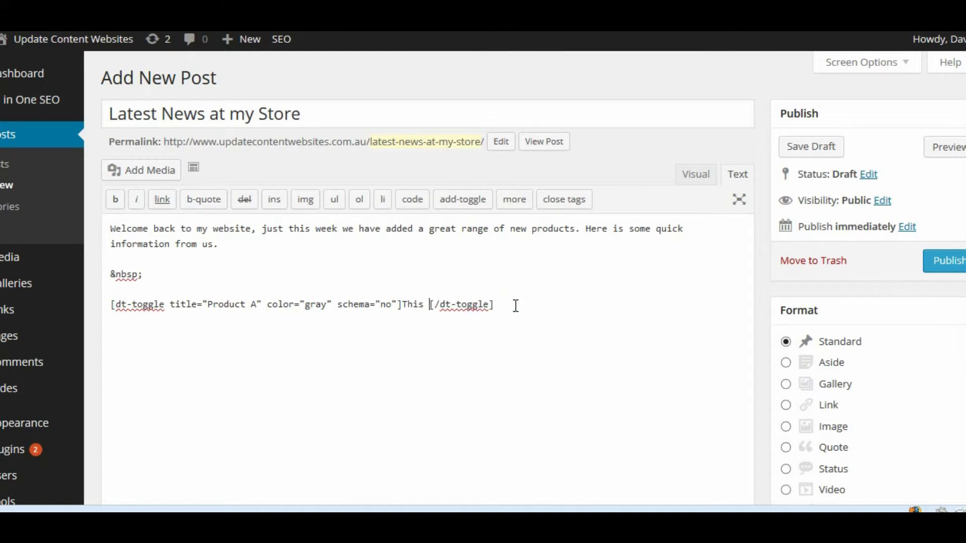
pyautogui.write('on to your toolbox as it meets so many needs today out there at th')
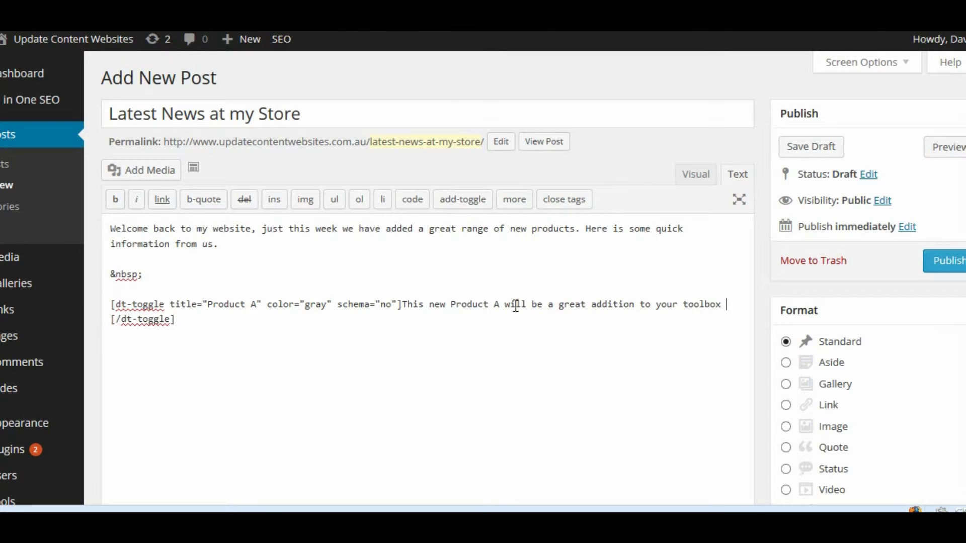
pyautogui.write('e workshop')
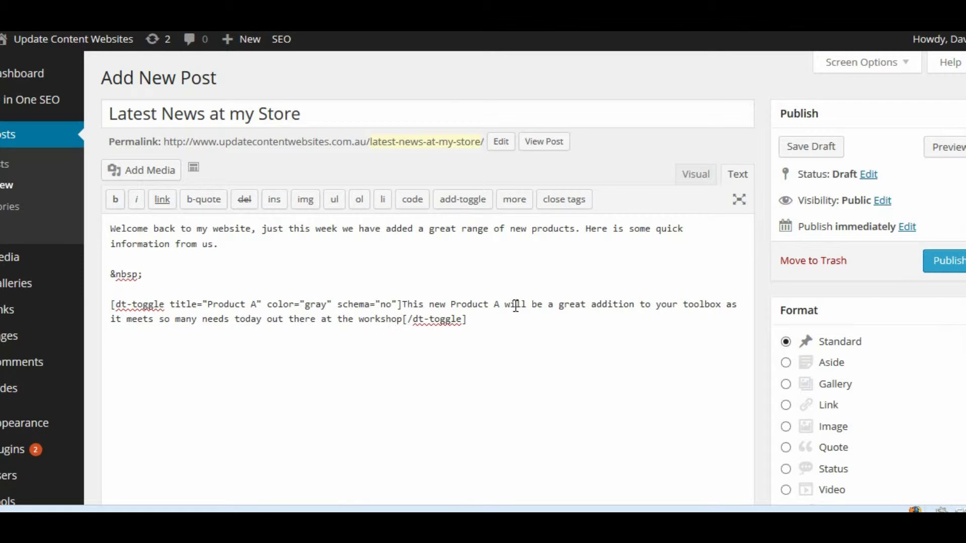
pyautogui.press('End')
# - Check the post in the visual view, and try a second toggle shortcode below the Product A one before deleting it
pyautogui.click(696, 179)
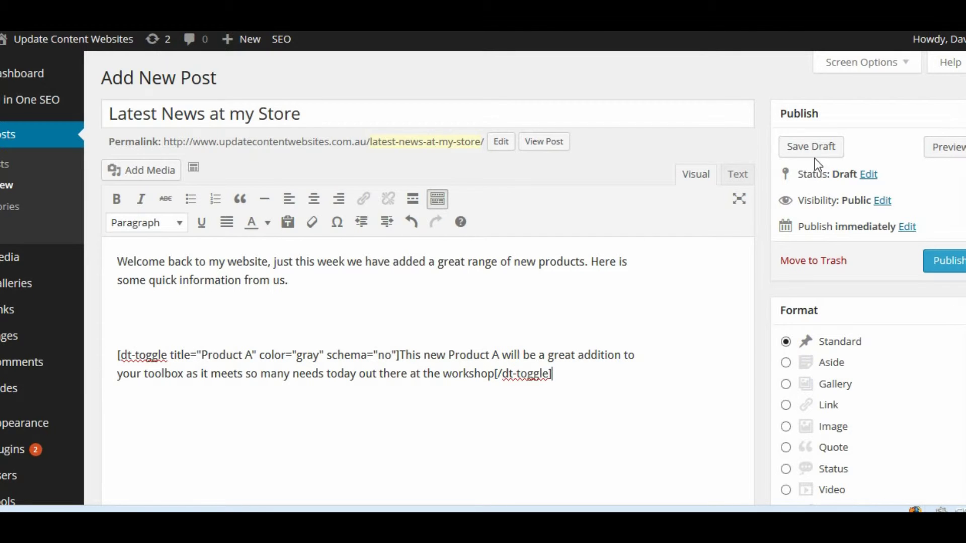
pyautogui.click(746, 184)
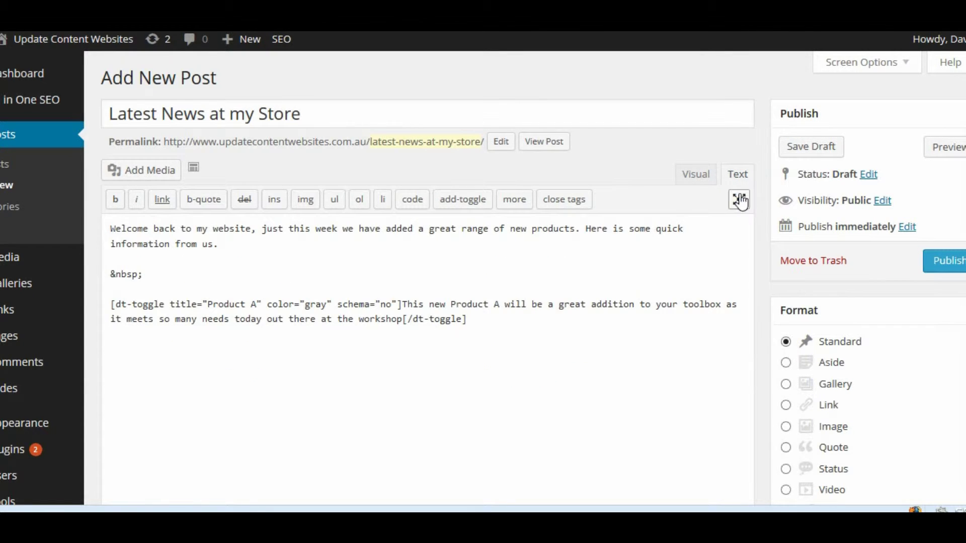
pyautogui.click(491, 312)
pyautogui.click(457, 199)
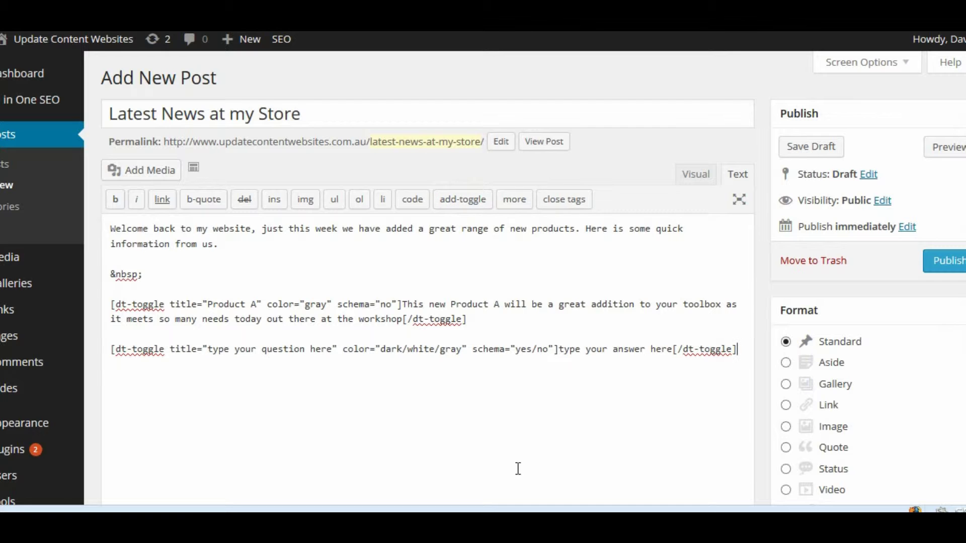
pyautogui.moveTo(745, 350); pyautogui.dragTo(95, 349)
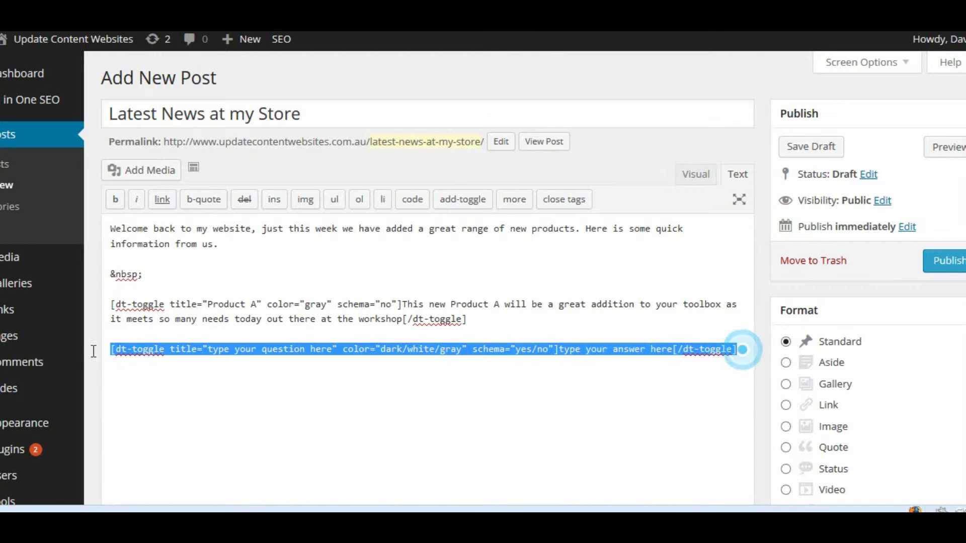
pyautogui.press('Delete')
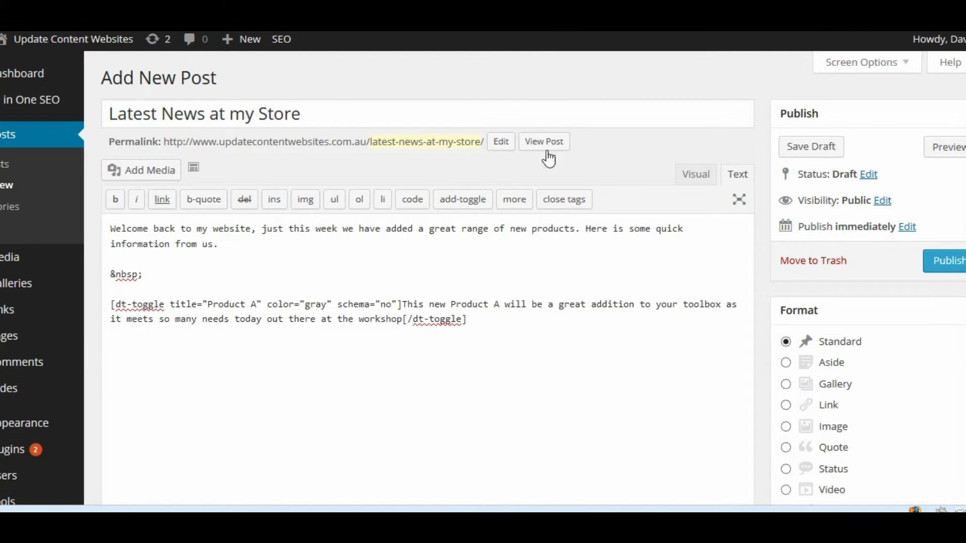
# - Save the post as a draft and preview it, expanding the Product A toggle
pyautogui.click(841, 160)
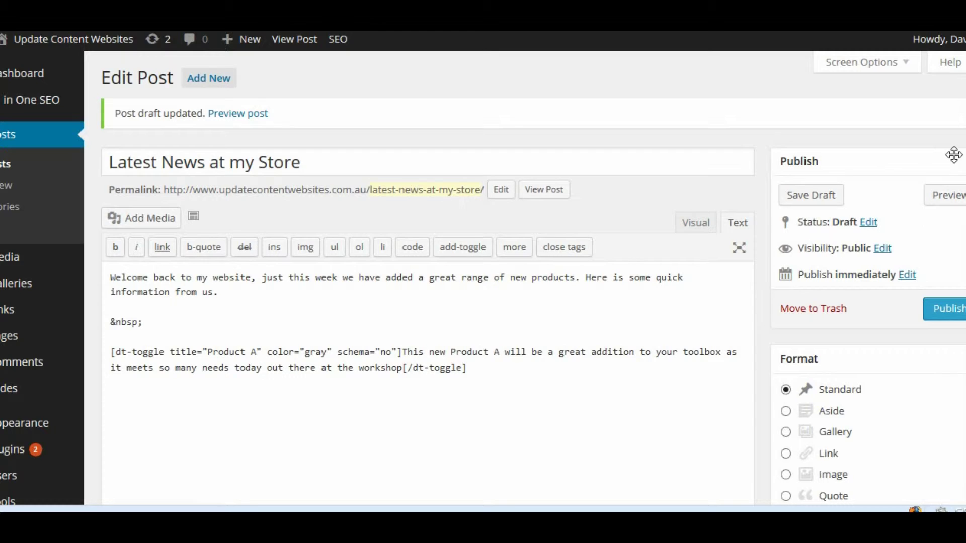
pyautogui.click(945, 196)
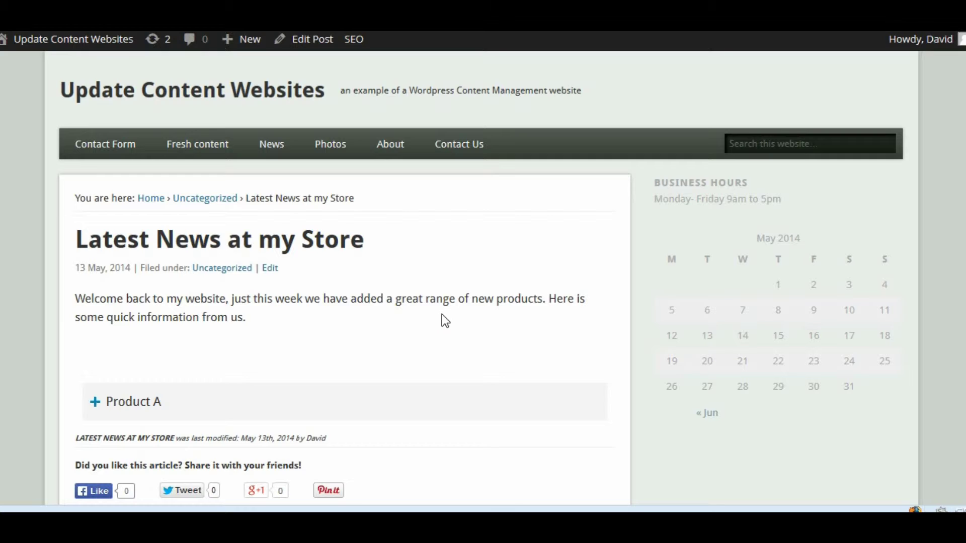
pyautogui.scroll(-2, 465, 317)
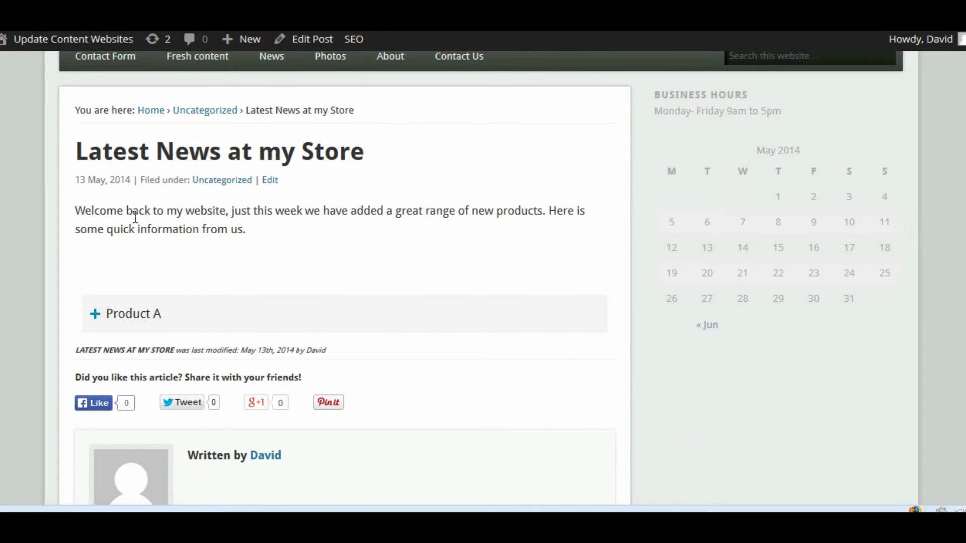
pyautogui.click(132, 316)
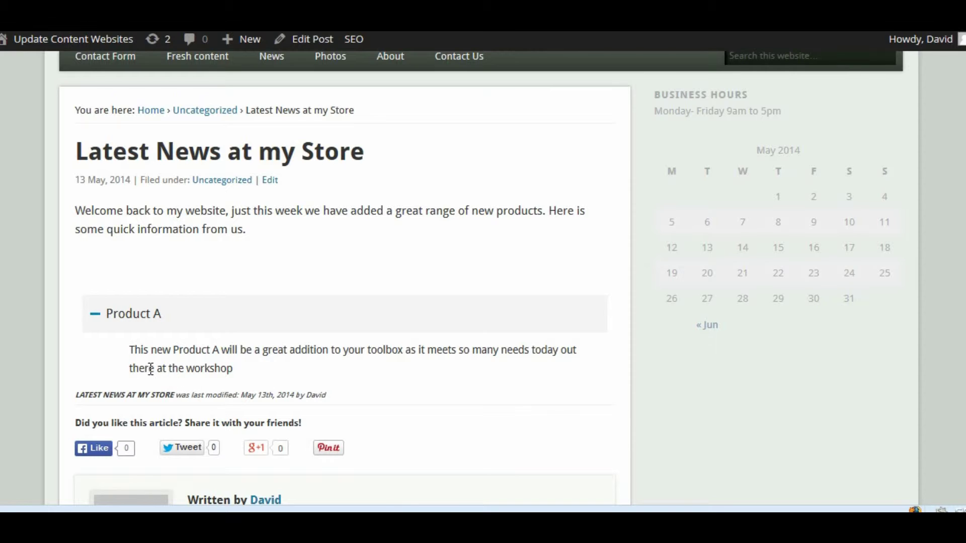
# - Check the Product A toggle in the preview by collapsing and expanding it several times
pyautogui.click(114, 315)
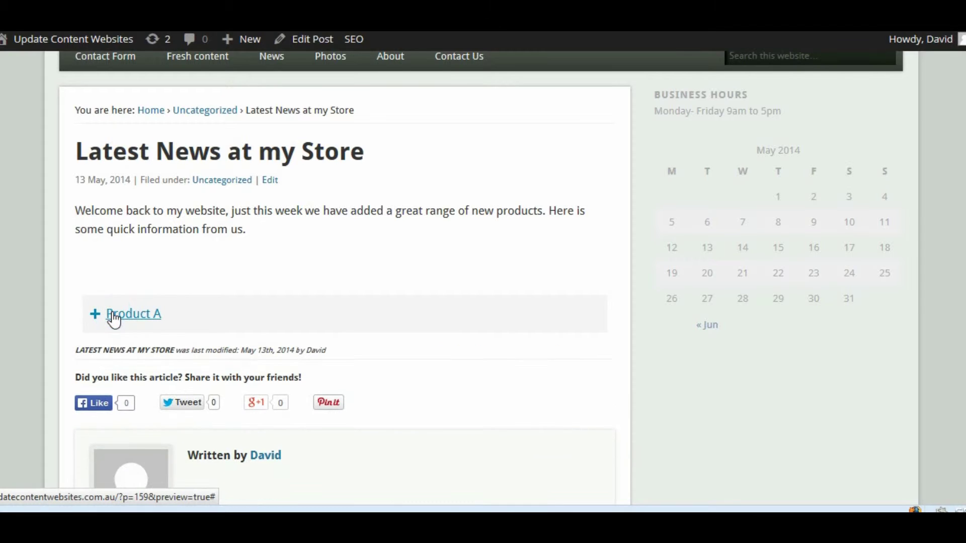
pyautogui.click(116, 315)
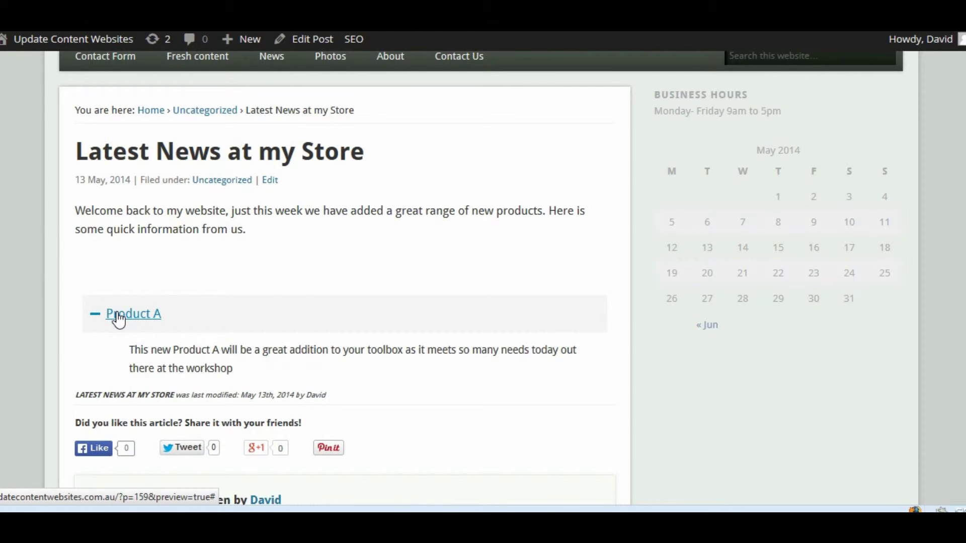
pyautogui.click(119, 317)
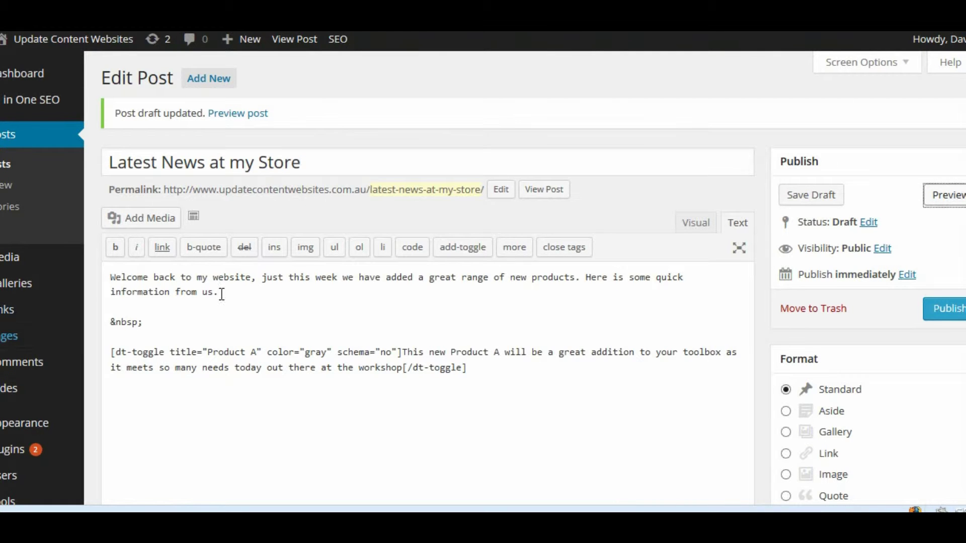
# - Remove the blank line above the Product A shortcode in the visual view and add two empty lines below it
pyautogui.click(690, 223)
pyautogui.click(125, 385)
pyautogui.press('Delete')
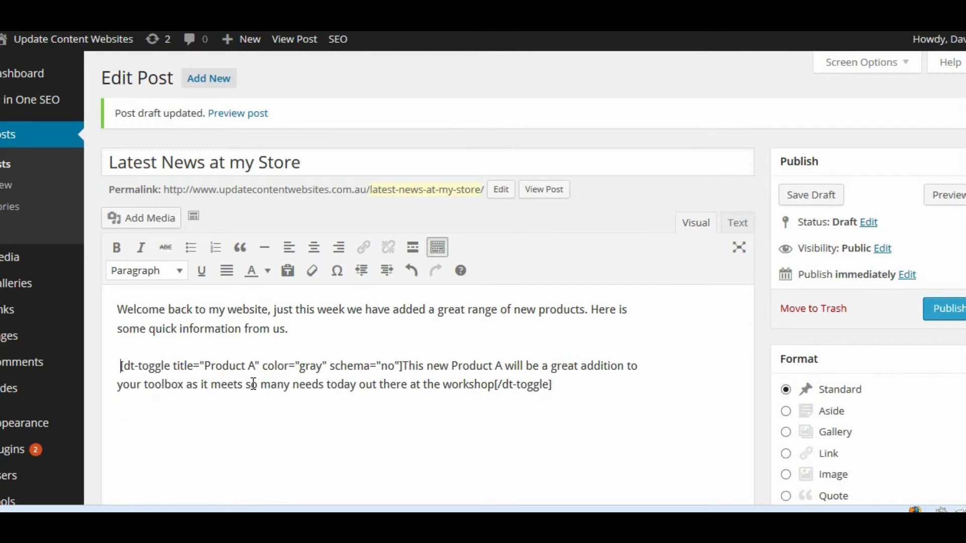
pyautogui.press('BackSpace')
pyautogui.click(604, 385)
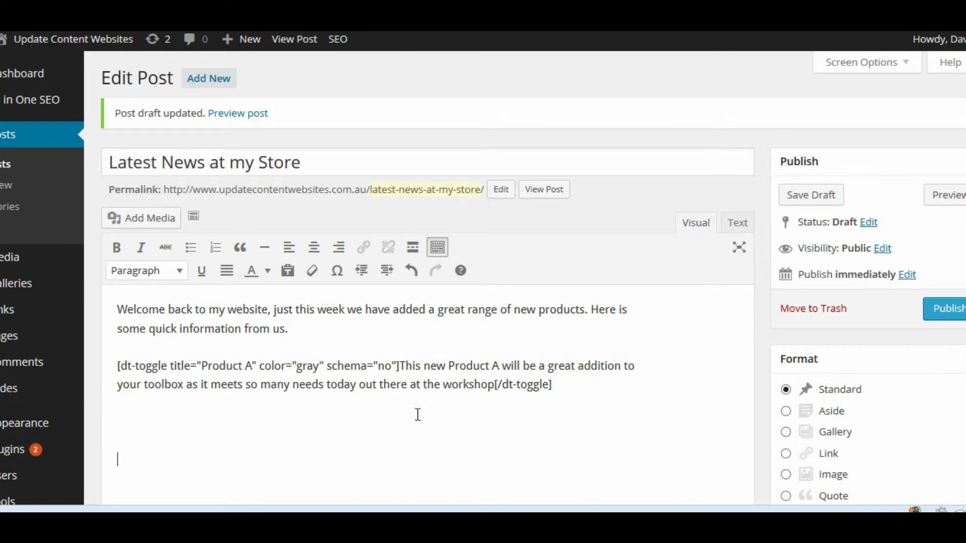
pyautogui.press('Return')
pyautogui.press('Return')
# - Preview the post to check the spacing around the Product A toggle, and test the toggle
pyautogui.click(943, 197)
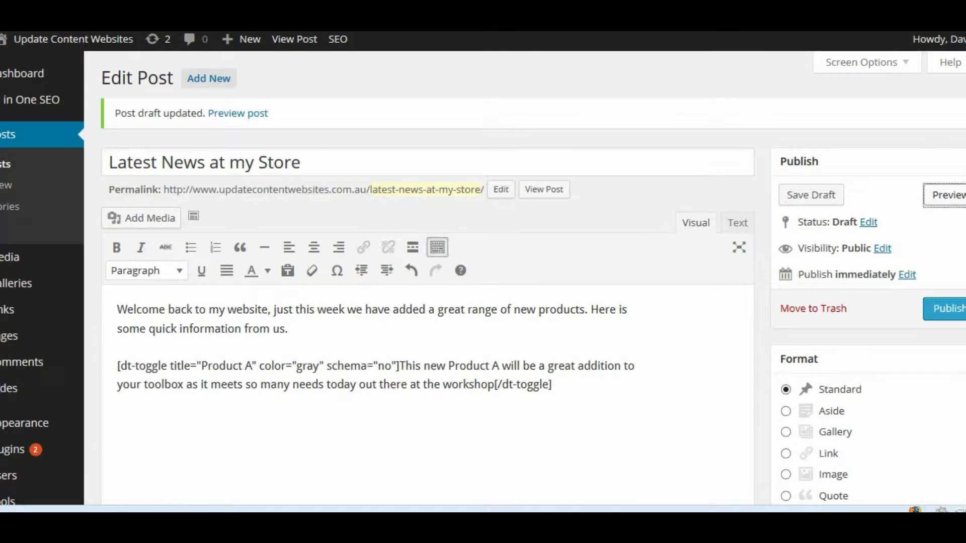
pyautogui.scroll(-1, 414, 219)
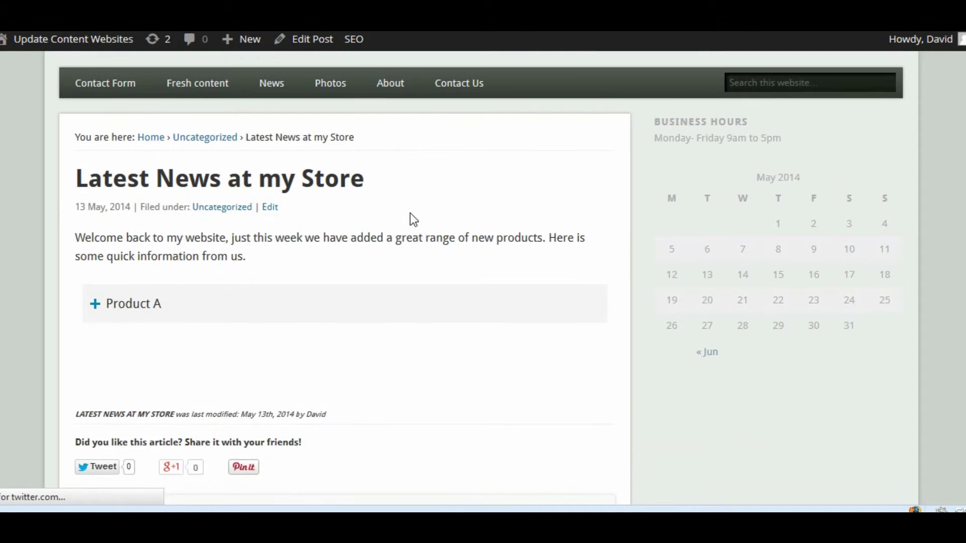
pyautogui.scroll(-2, 474, 222)
pyautogui.scroll(2, 543, 241)
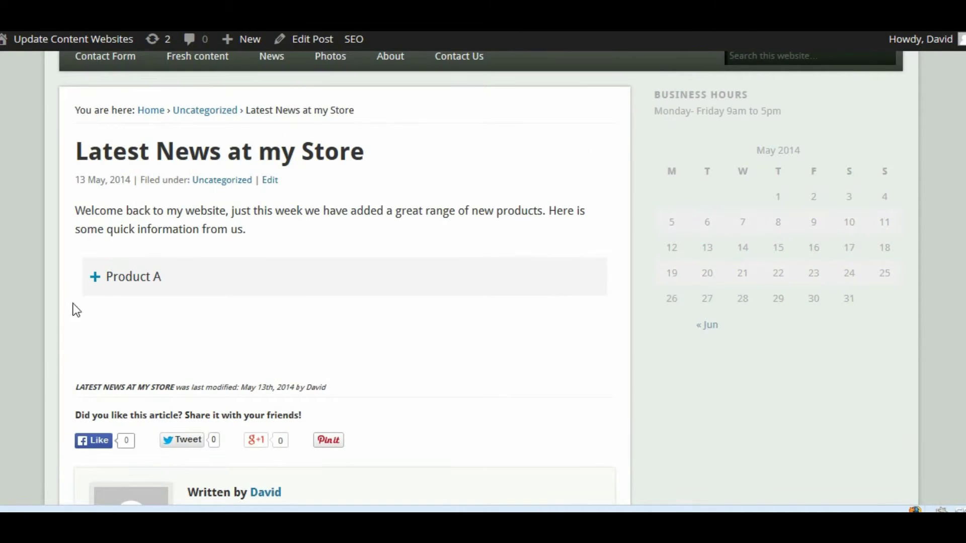
pyautogui.click(139, 285)
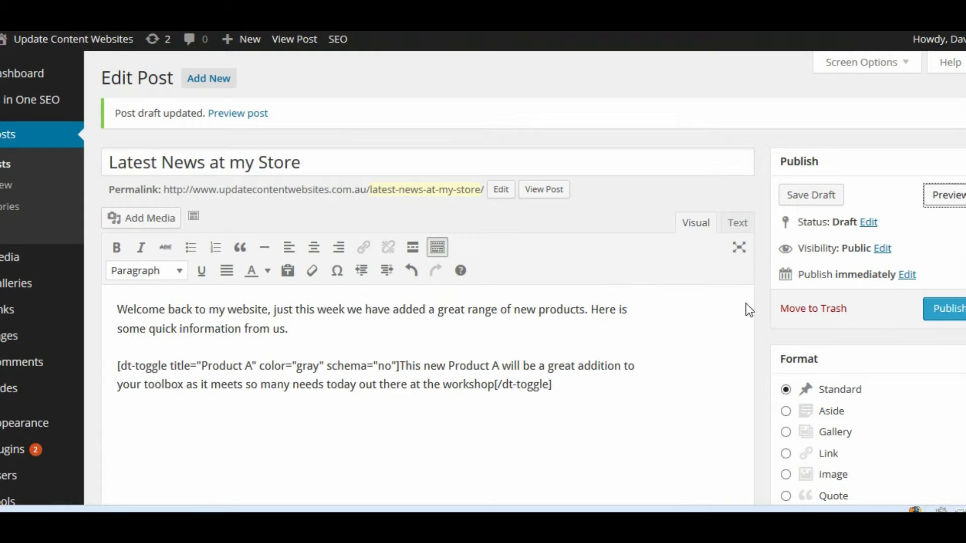
# - Insert a second toggle shortcode below the Product A one in the text view
pyautogui.click(735, 223)
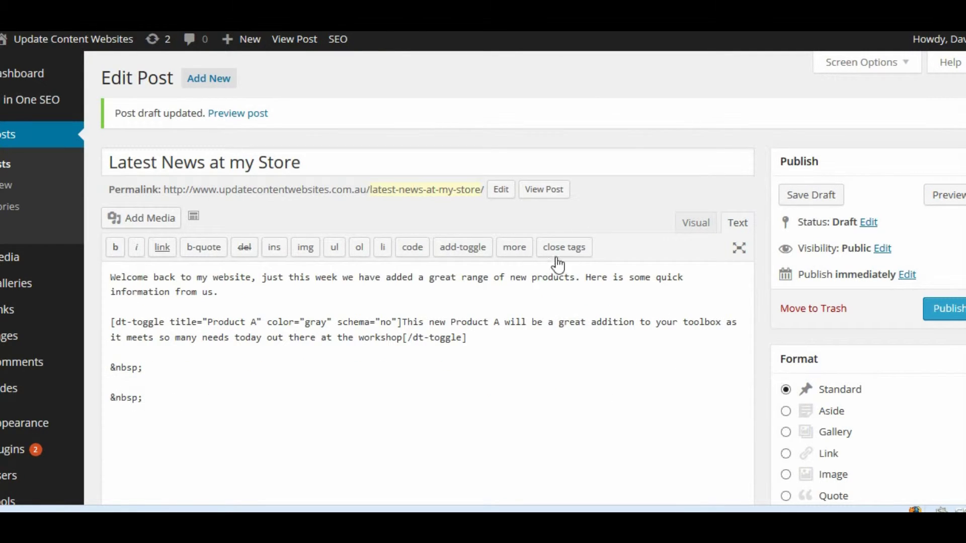
pyautogui.click(494, 339)
pyautogui.press('Return')
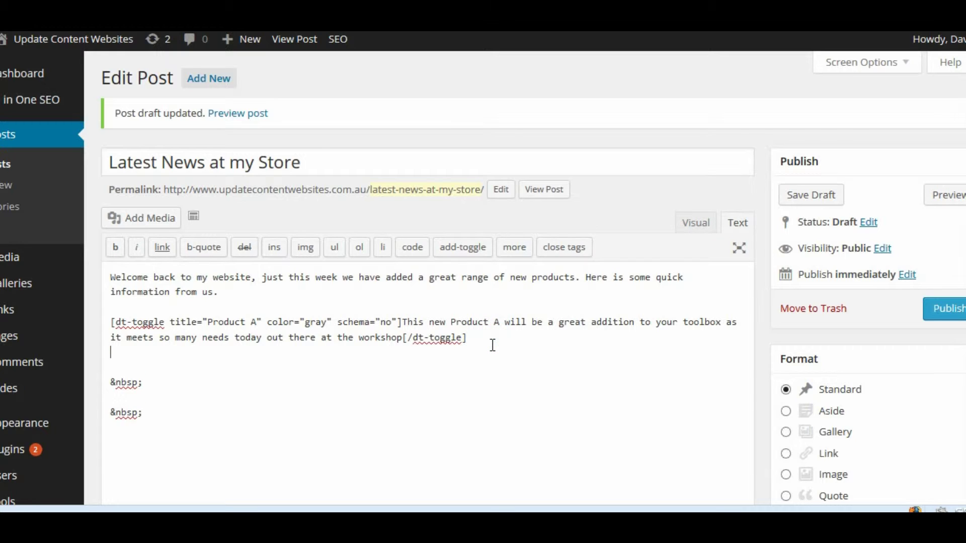
pyautogui.press('Return')
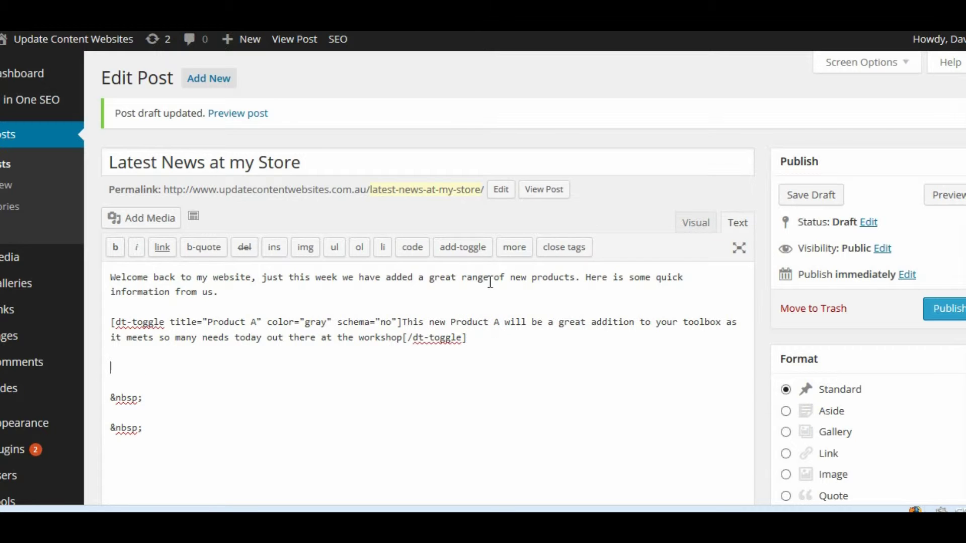
pyautogui.click(465, 248)
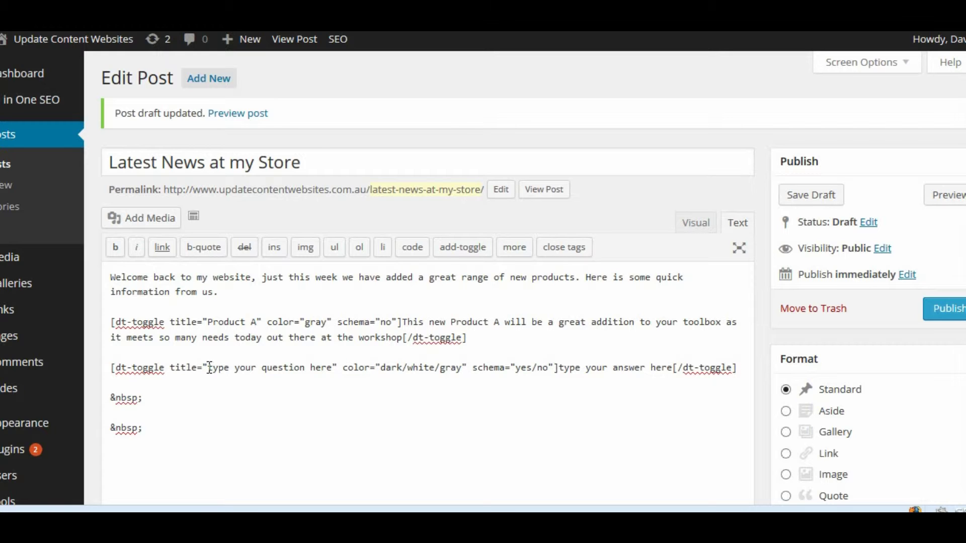
# - Set the second toggle's title to "What colours does Product A come in?"
pyautogui.moveTo(207, 367); pyautogui.dragTo(330, 369)
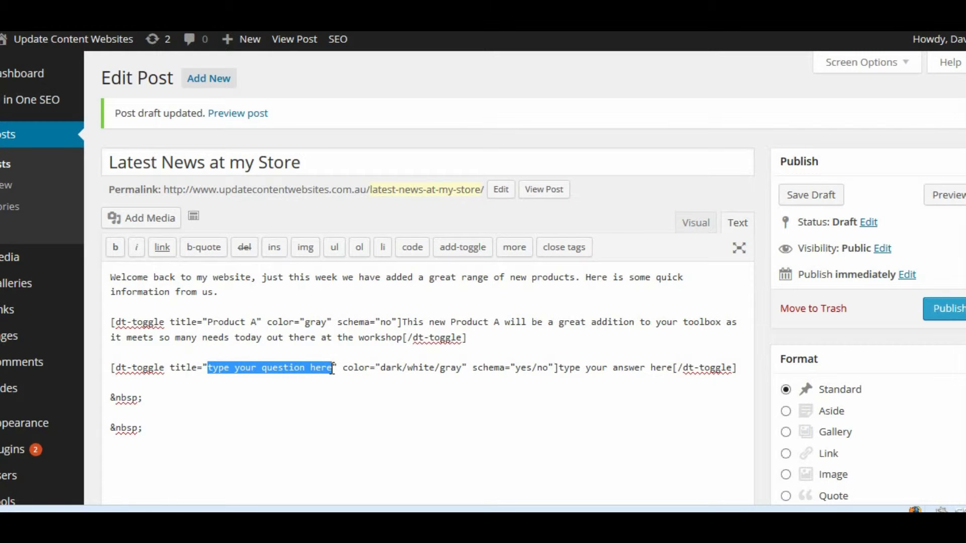
pyautogui.write('What colours')
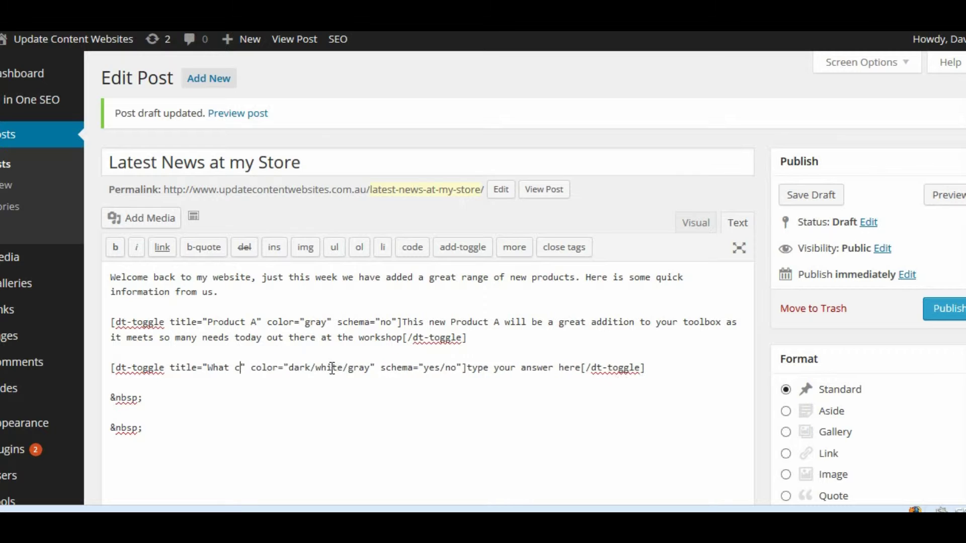
pyautogui.write(' does ')
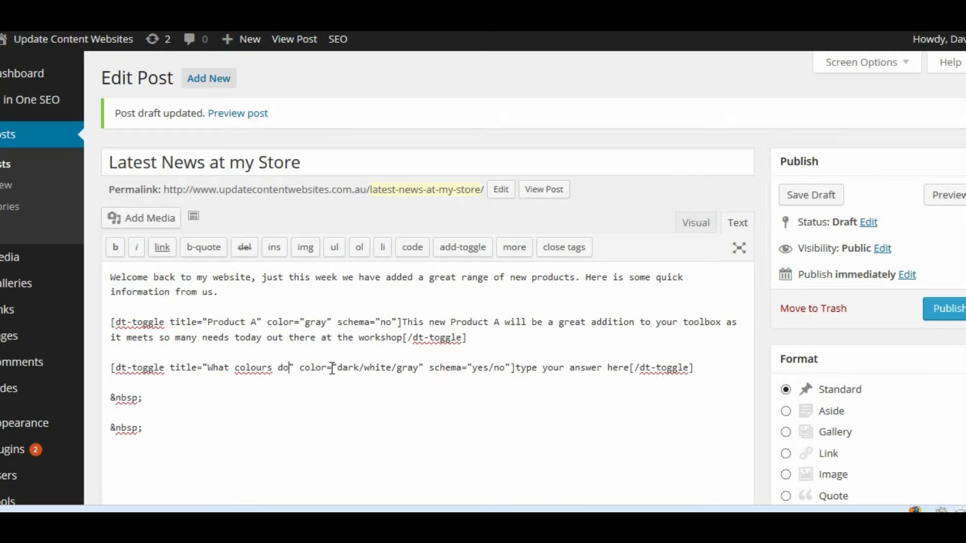
pyautogui.write('Product ')
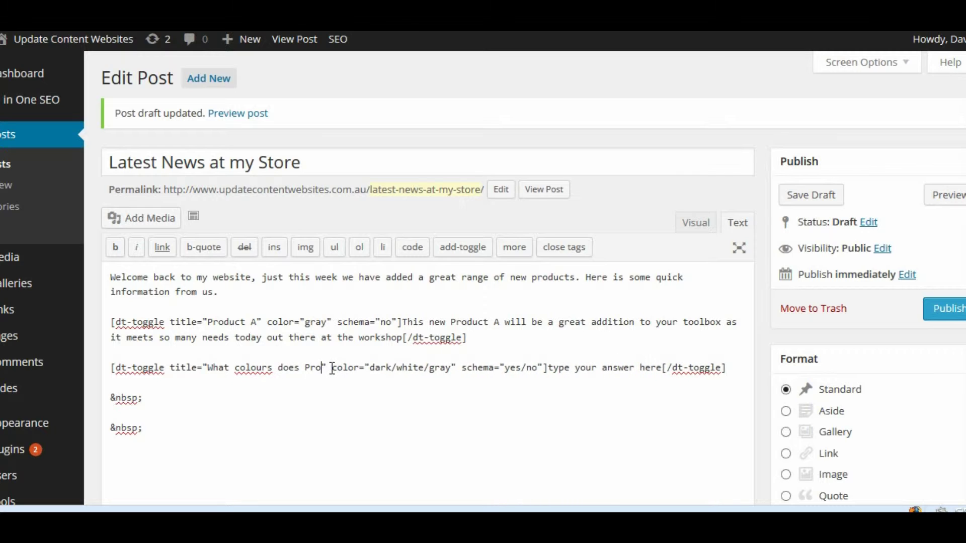
pyautogui.write('A come in')
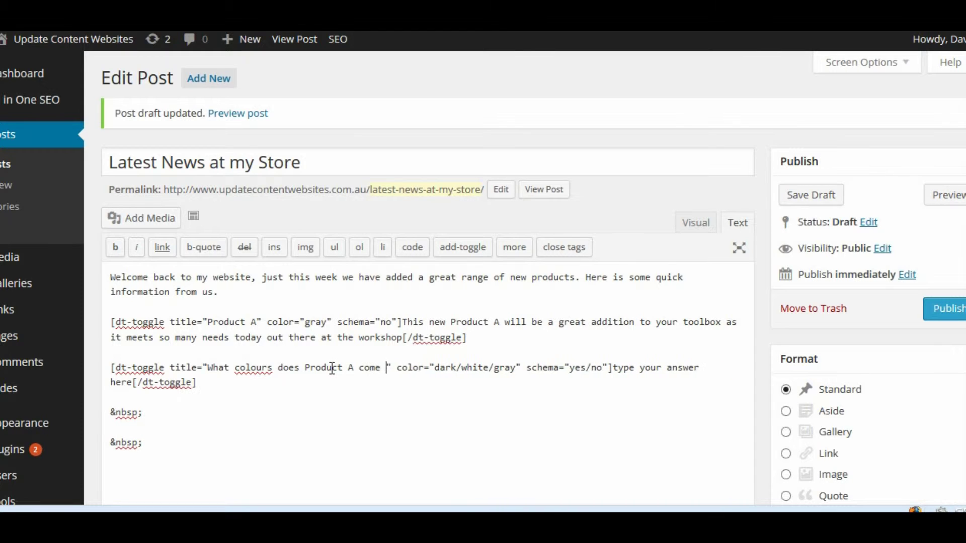
pyautogui.write('?')
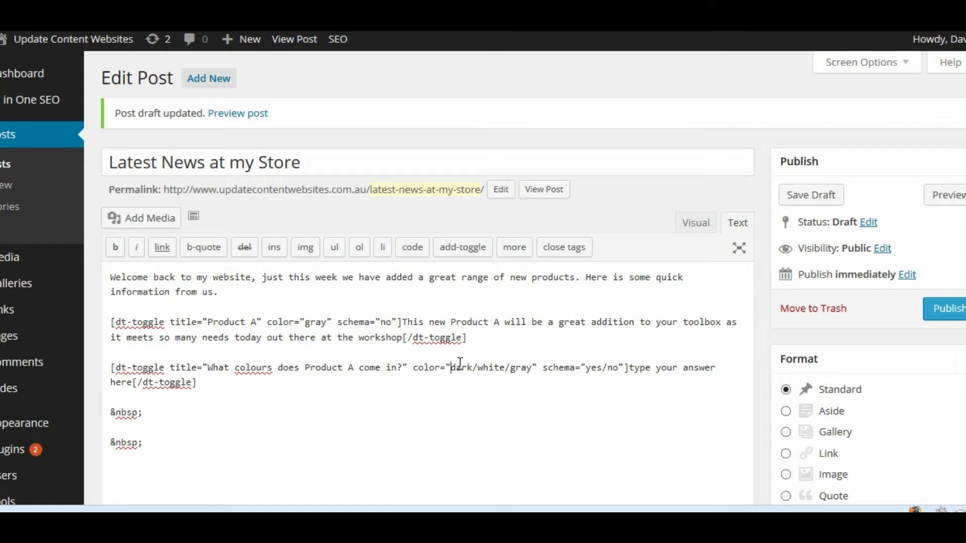
# - Set the Product A toggle's color to "dark", and the second toggle's color to "gray" and schema to "yes"
pyautogui.click(451, 368)
pyautogui.moveTo(308, 326); pyautogui.dragTo(326, 323)
pyautogui.write('dark')
pyautogui.moveTo(451, 369); pyautogui.dragTo(510, 369)
pyautogui.press('BackSpace')
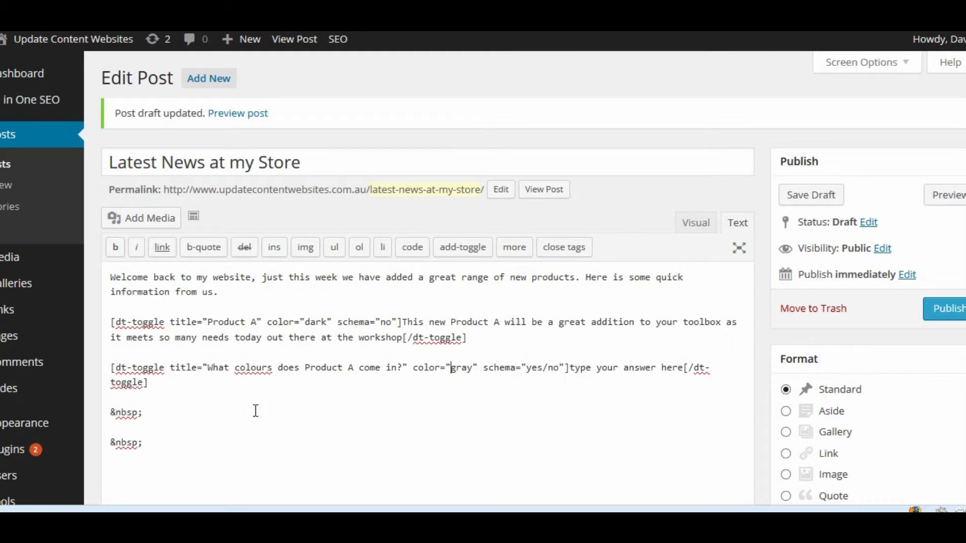
pyautogui.moveTo(543, 366); pyautogui.dragTo(563, 366)
pyautogui.press('BackSpace')
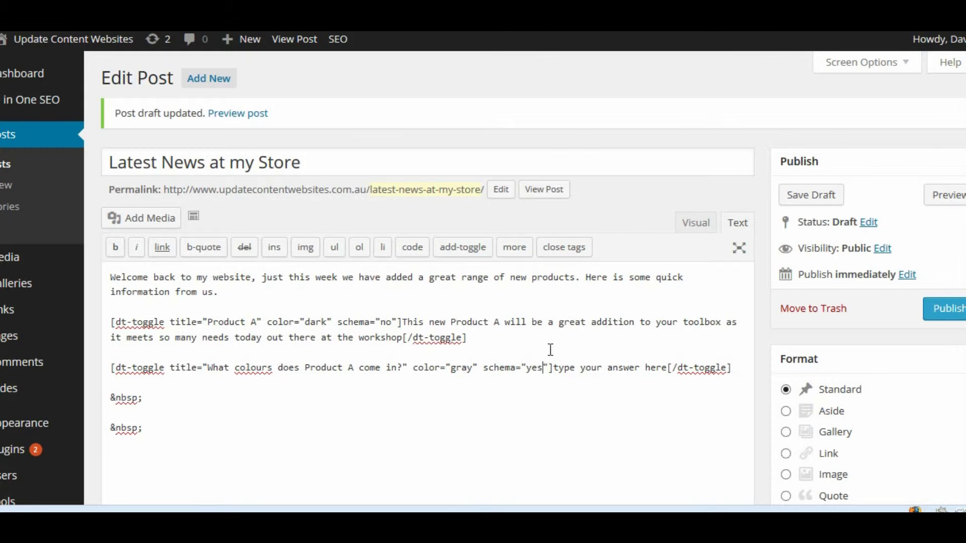
# - Set the second toggle's answer to "Product A comes in a wide range of colours and our most popular colours at the moment are blue and orange."
pyautogui.moveTo(553, 367); pyautogui.dragTo(667, 372)
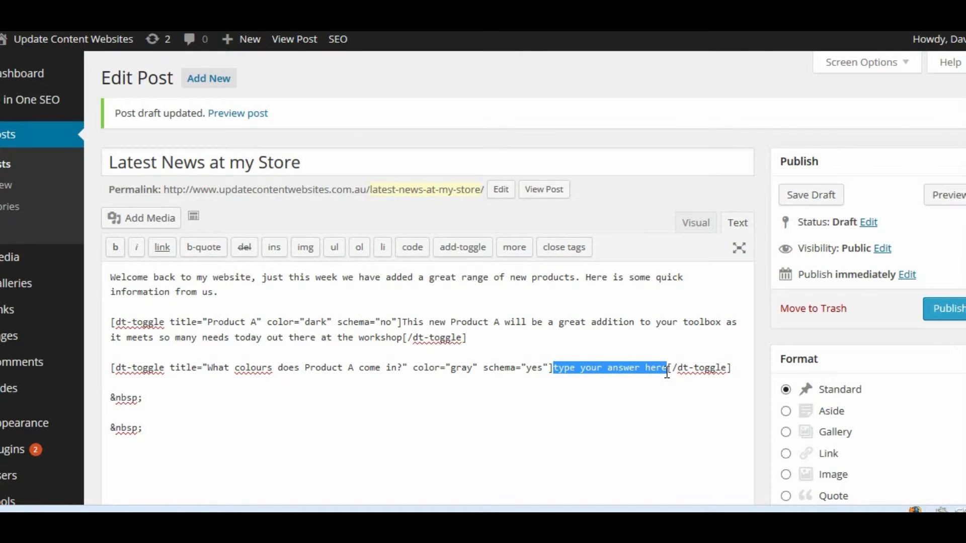
pyautogui.write('Product A comes in a wide range of colours and our most popular c')
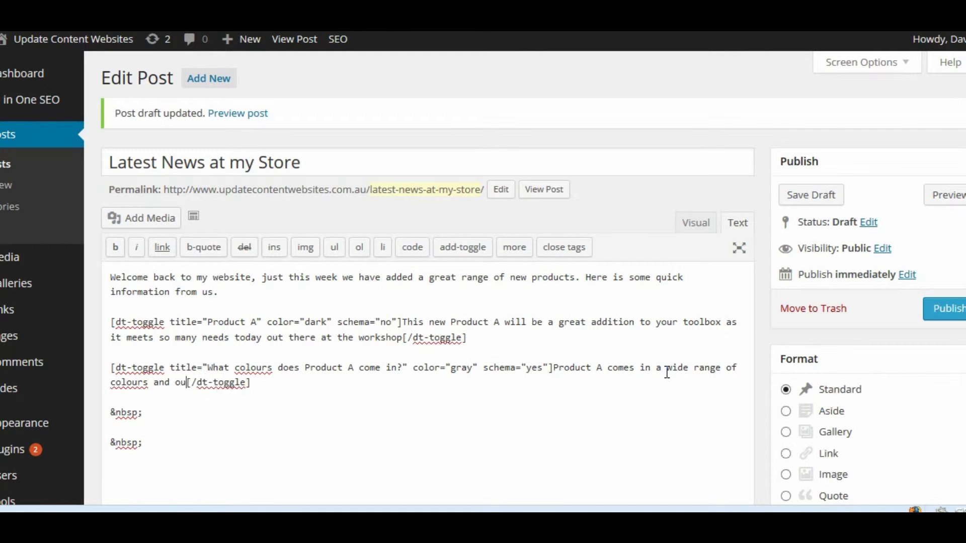
pyautogui.write('olours at the moment are blue and orange.')
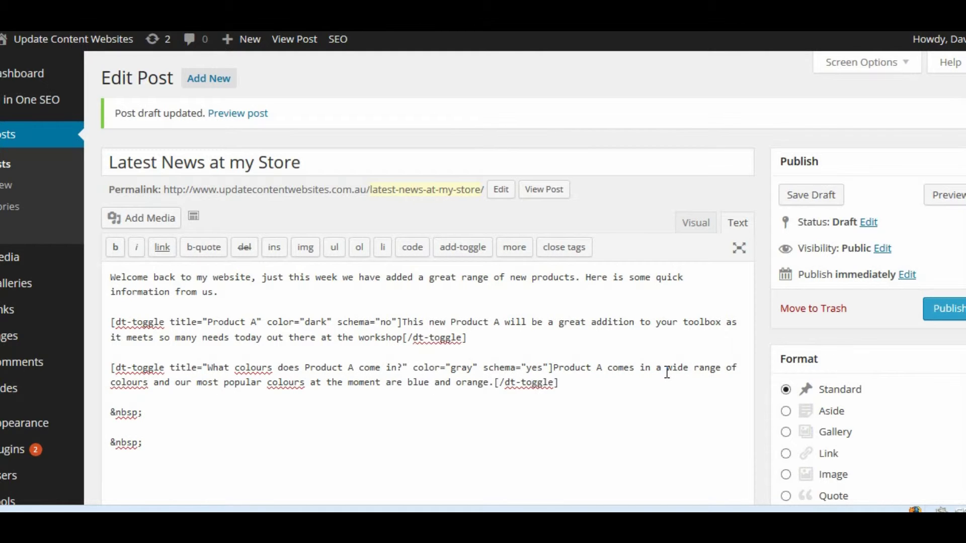
# - End the Product A answer with a period and preview the post, expanding and collapsing both toggles before closing the preview
pyautogui.click(404, 338)
pyautogui.write('.')
pyautogui.click(944, 197)
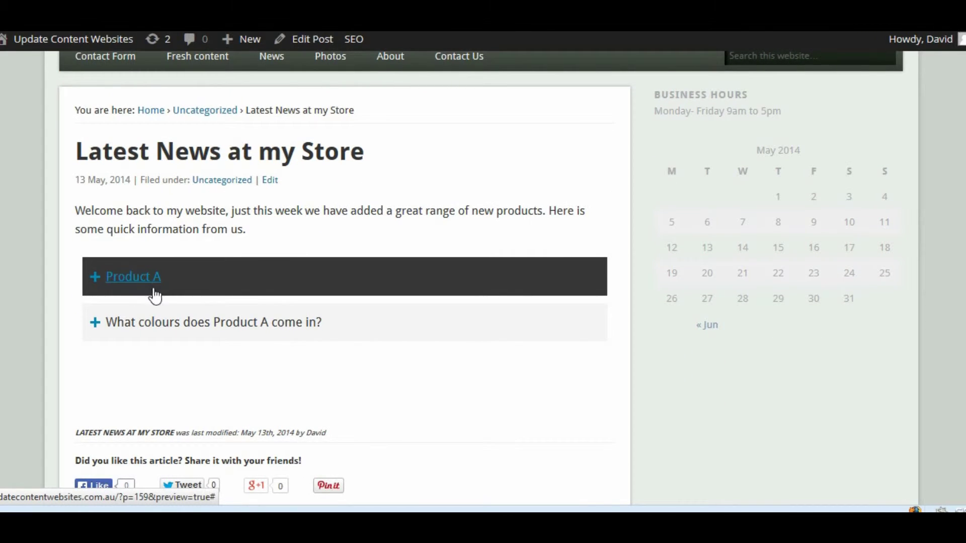
pyautogui.click(137, 290)
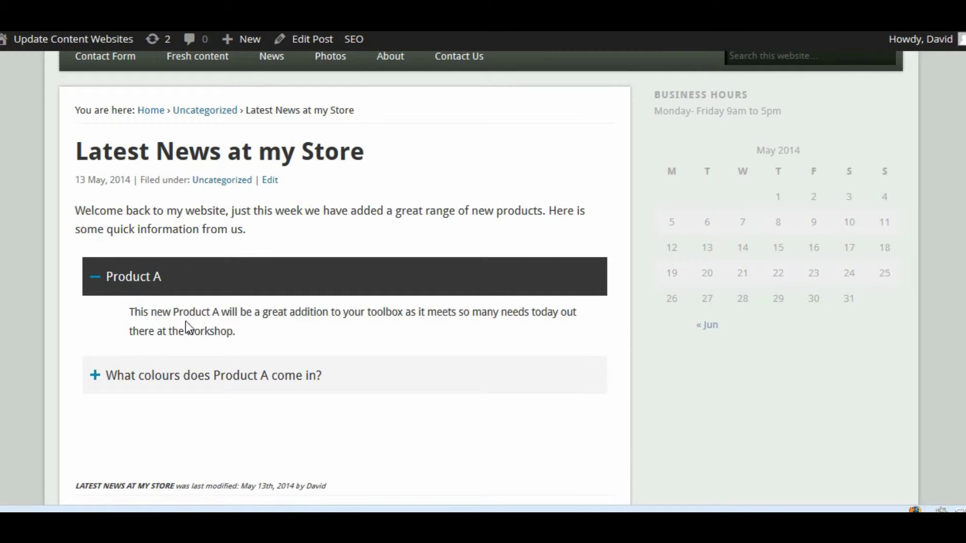
pyautogui.click(134, 276)
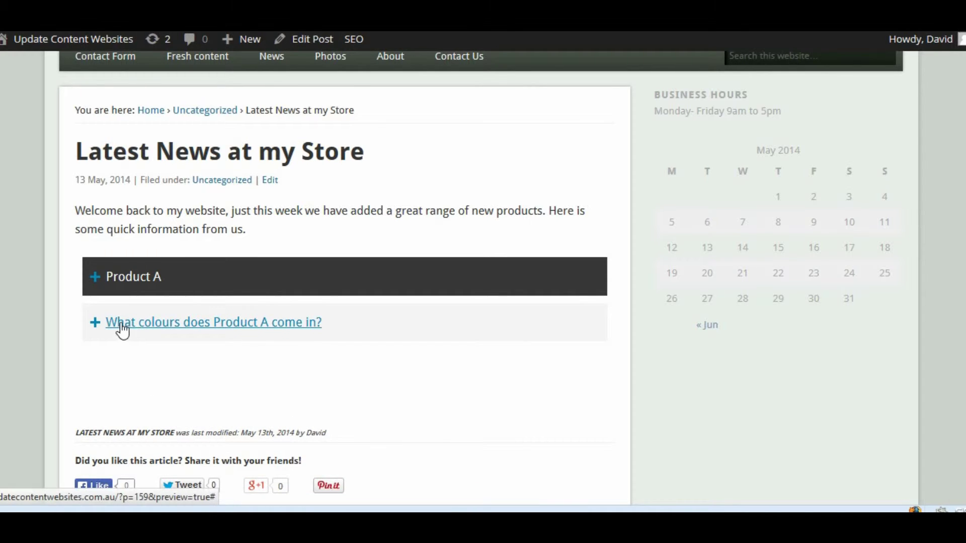
pyautogui.click(292, 330)
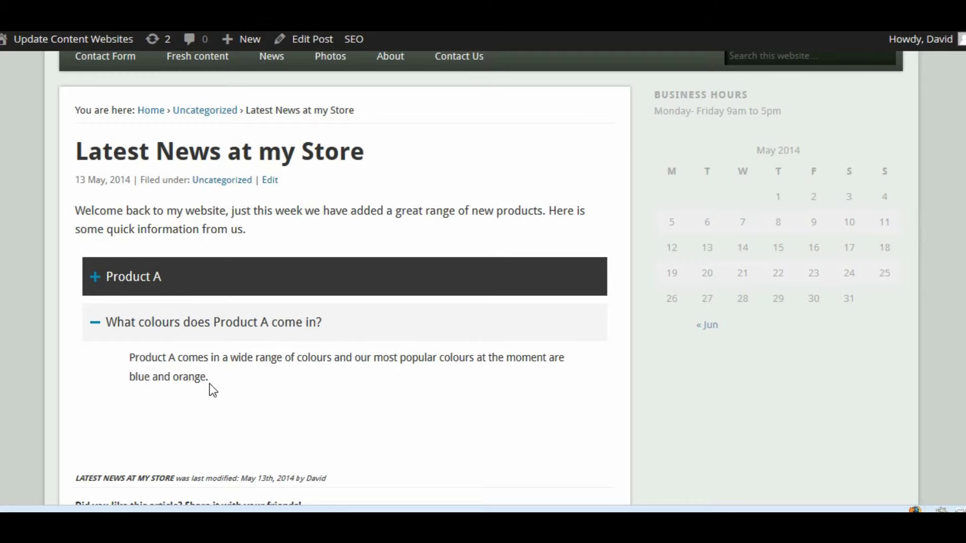
pyautogui.click(145, 326)
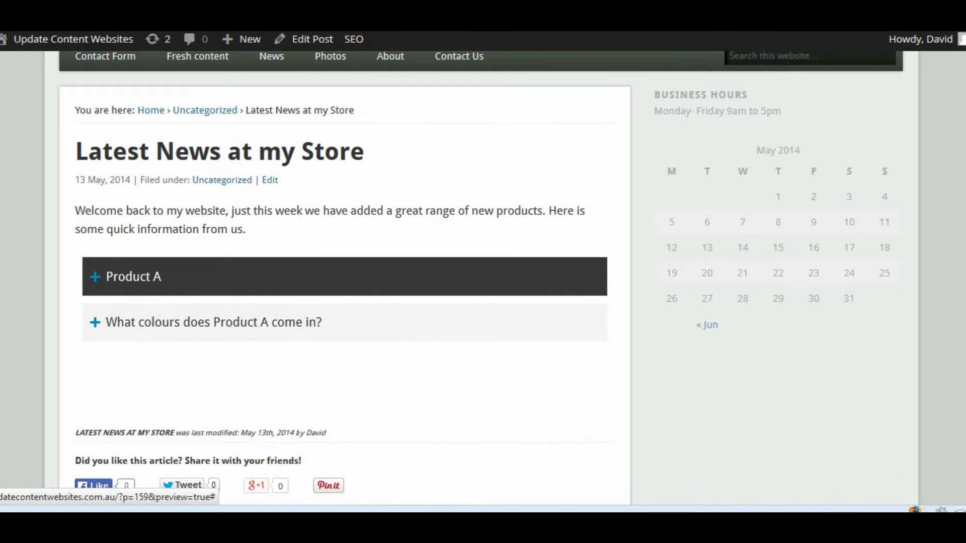
pyautogui.hotkey('ctrl', 'w')
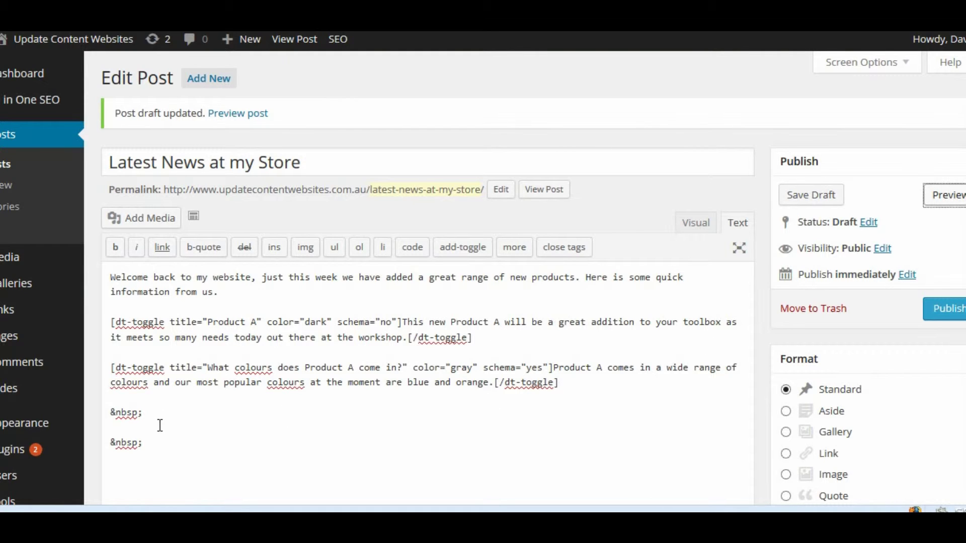
# - Insert a third toggle shortcode below the one about Product A's colours
pyautogui.click(614, 403)
pyautogui.click(594, 382)
pyautogui.press('Return')
pyautogui.press('Return')
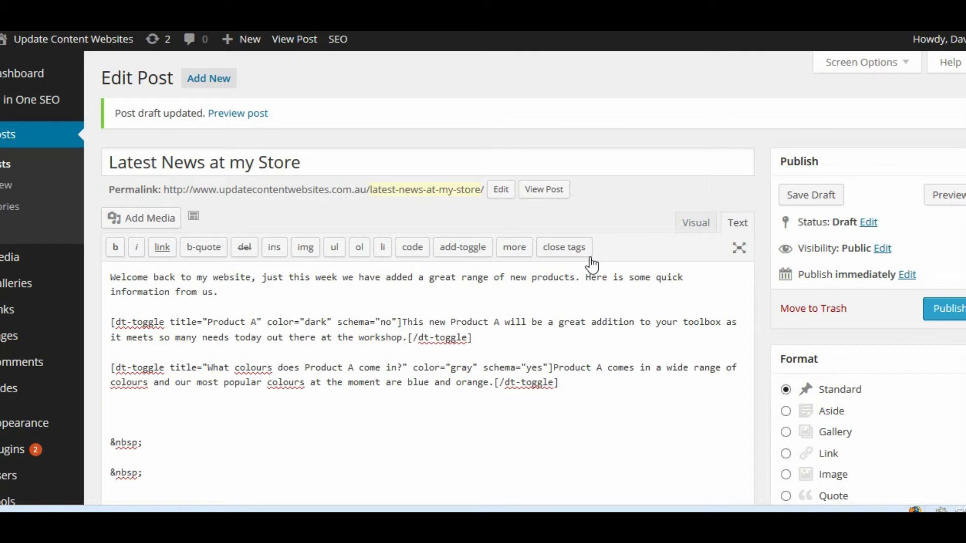
pyautogui.click(457, 248)
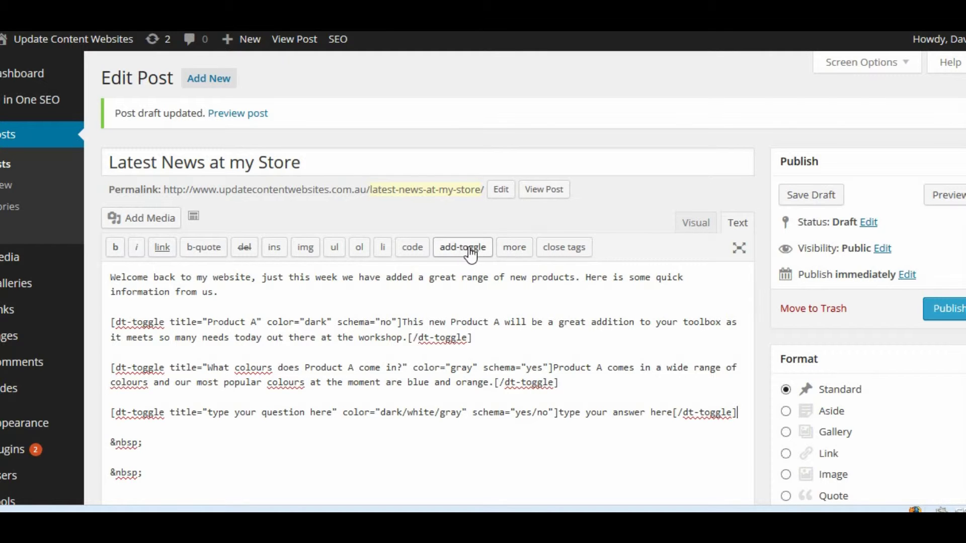
# - Set the third toggle's title to "Is Product A available everywhere?", its color to "gray" and its schema to "yes"
pyautogui.scroll(-2, 349, 348)
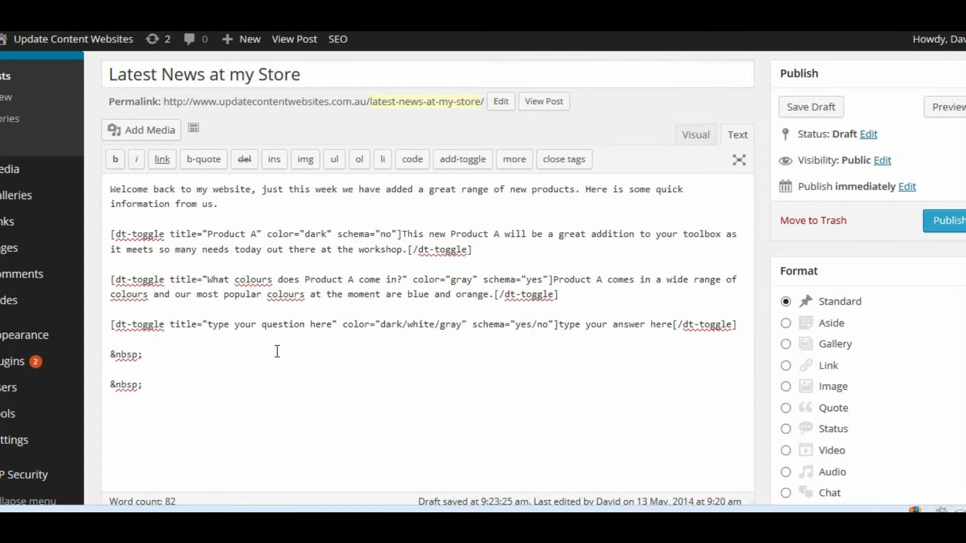
pyautogui.moveTo(212, 324); pyautogui.dragTo(330, 328)
pyautogui.write('Is Product A available everywhere?')
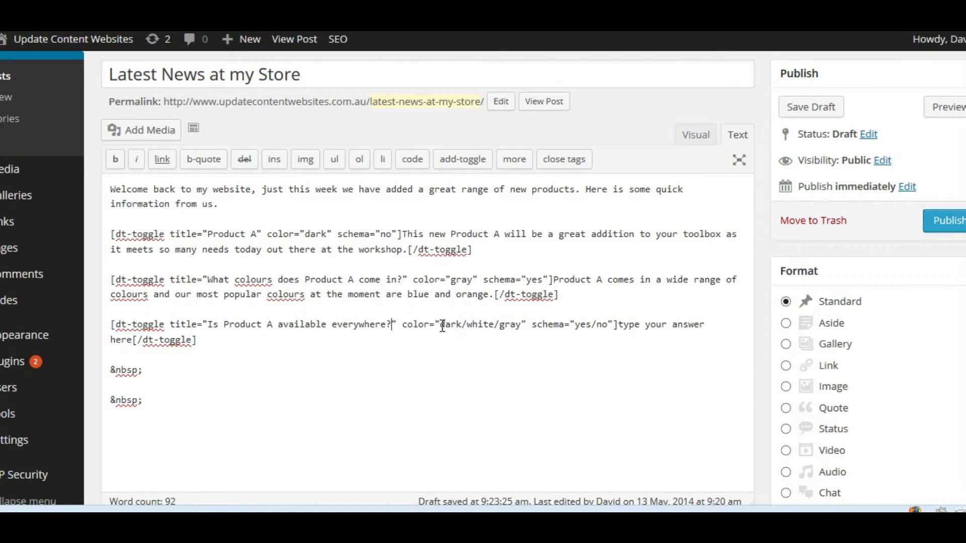
pyautogui.moveTo(442, 326); pyautogui.dragTo(501, 326)
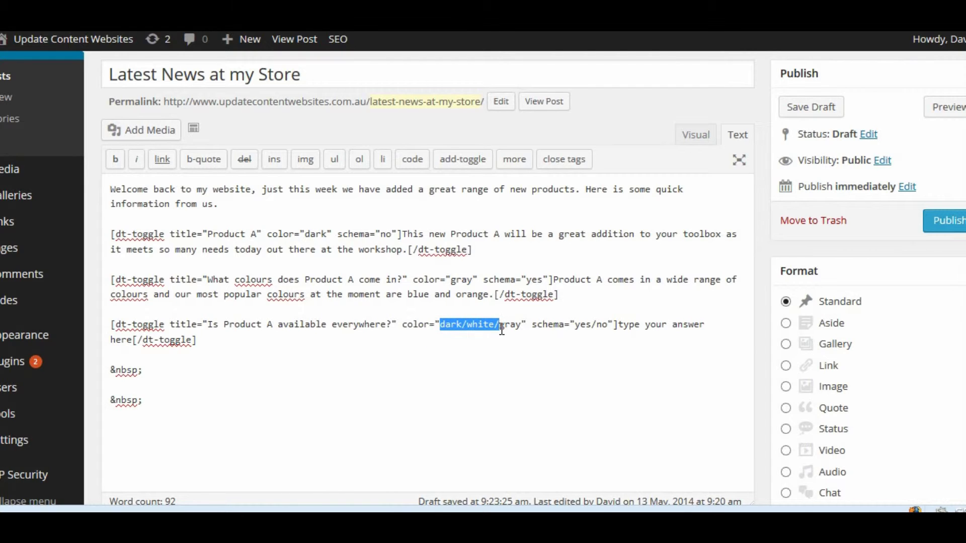
pyautogui.press('BackSpace')
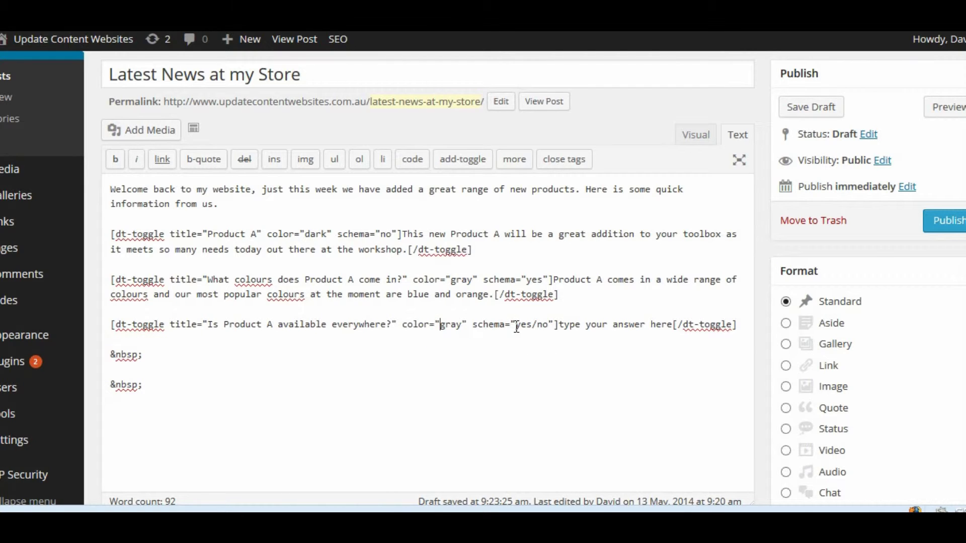
pyautogui.moveTo(531, 326); pyautogui.dragTo(549, 327)
pyautogui.press('BackSpace')
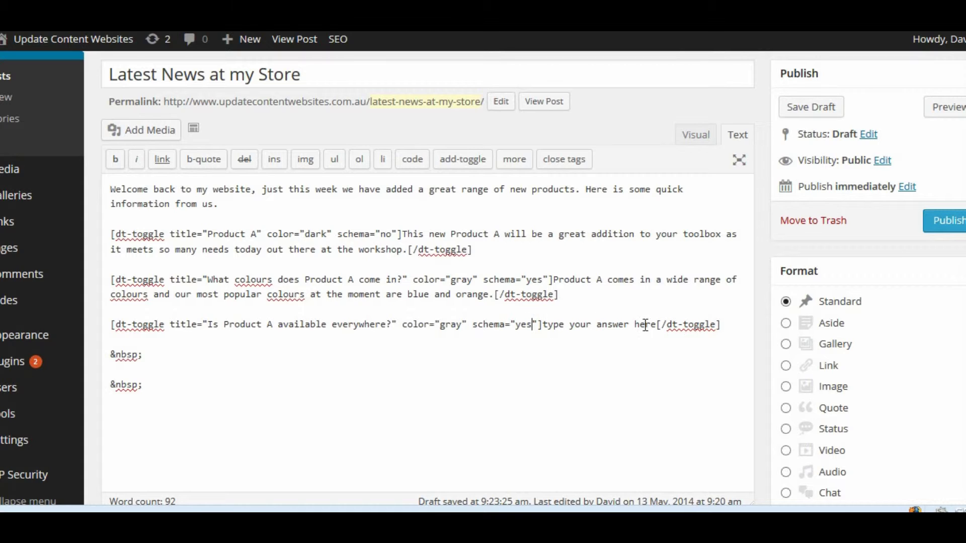
# - Set the third toggle's answer to "Product A is available in all stores and also now available online. Phone for availabity before entering store."
pyautogui.moveTo(541, 327); pyautogui.dragTo(656, 330)
pyautogui.write('Product A is available in all stores and also now ')
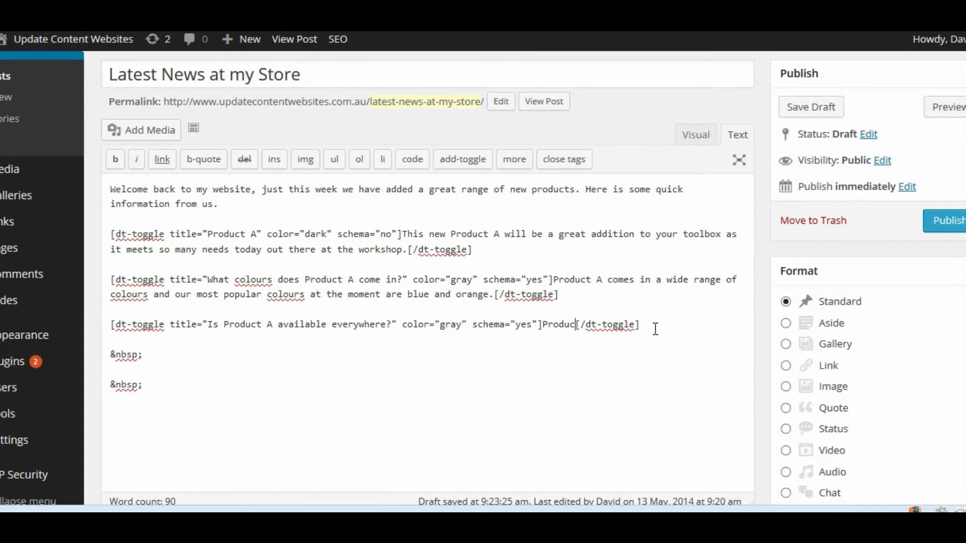
pyautogui.write('available online. Phone for availabity')
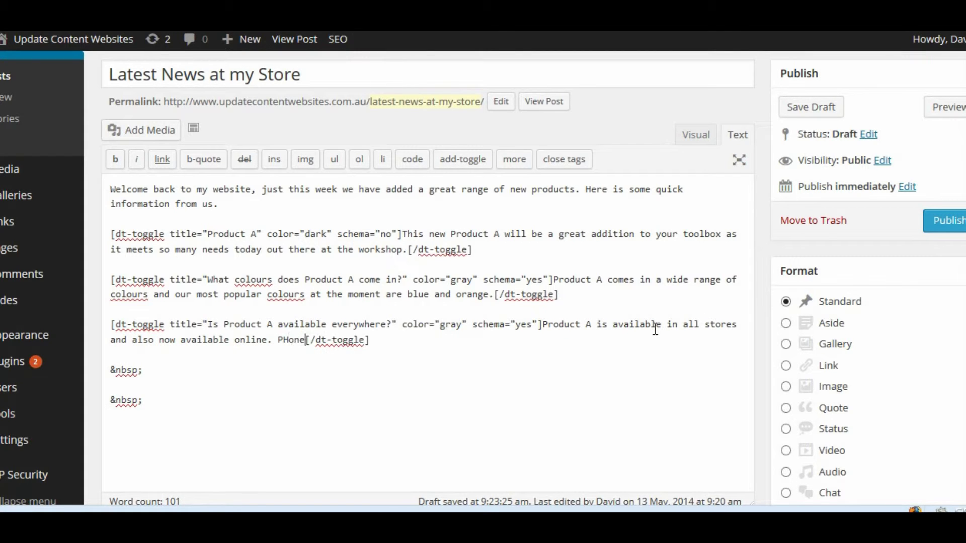
pyautogui.write(' before entering store.')
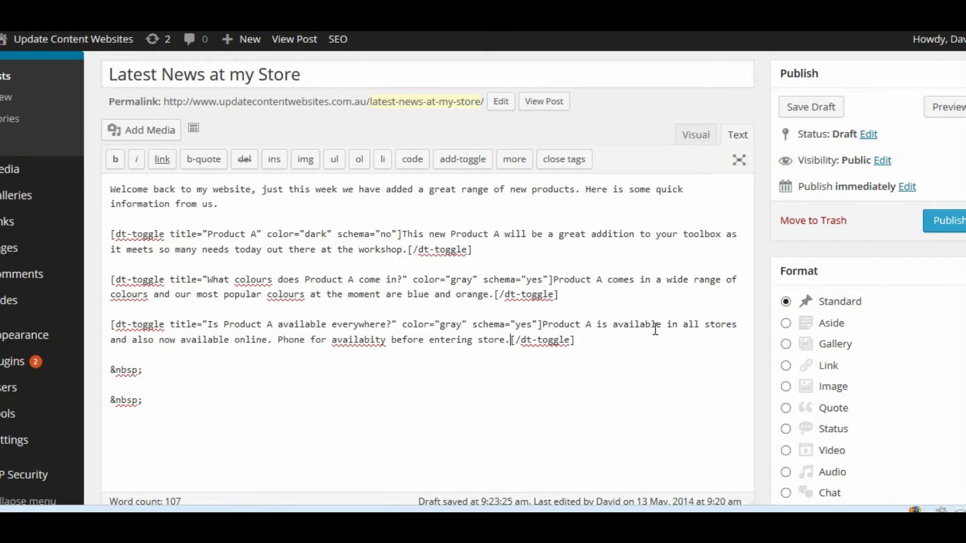
# - Preview the post, expanding and collapsing its three toggles to check their answers
pyautogui.click(949, 108)
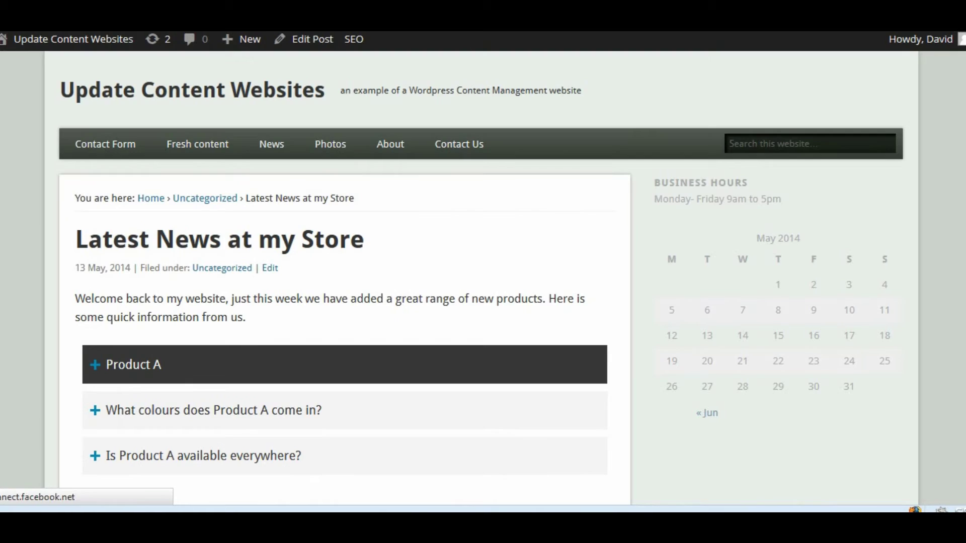
pyautogui.scroll(-2, 187, 290)
pyautogui.scroll(-1, 187, 290)
pyautogui.click(131, 278)
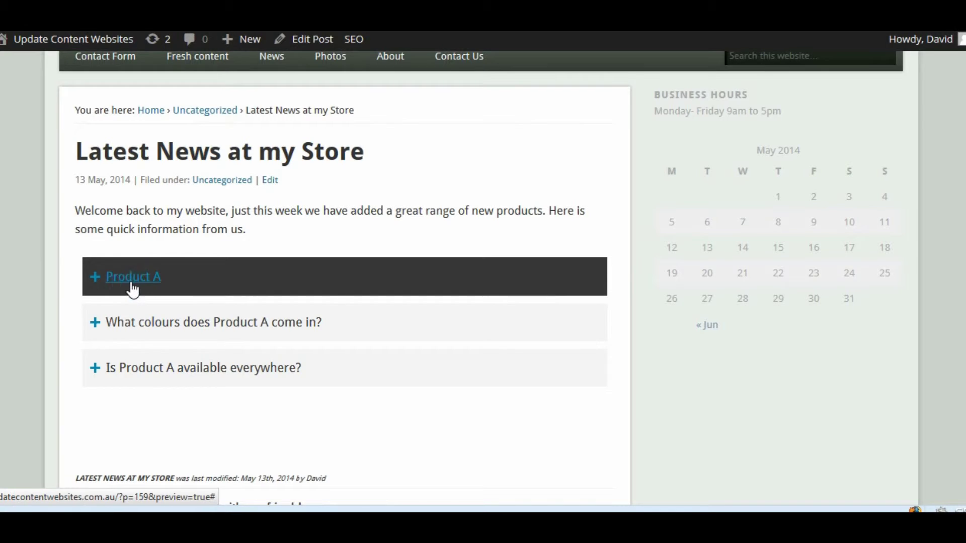
pyautogui.click(151, 276)
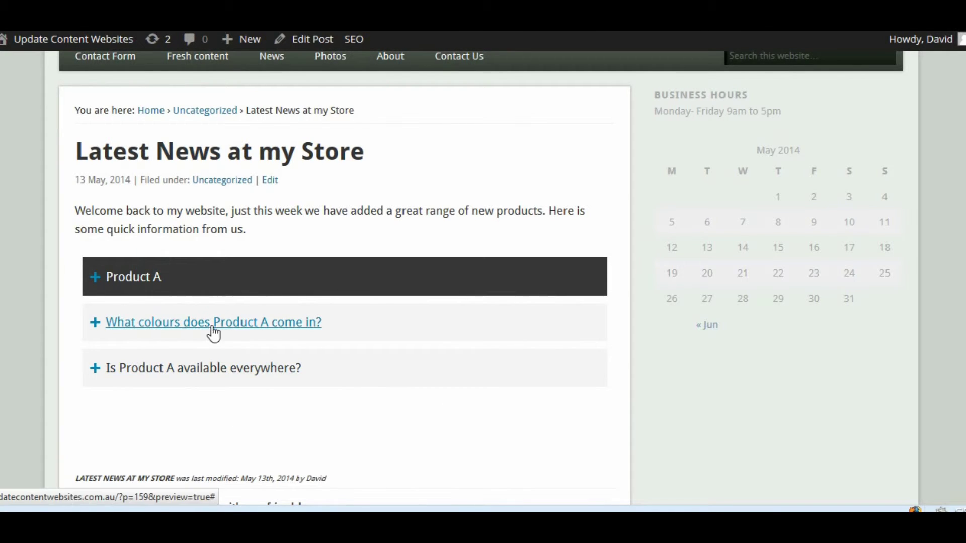
pyautogui.click(233, 323)
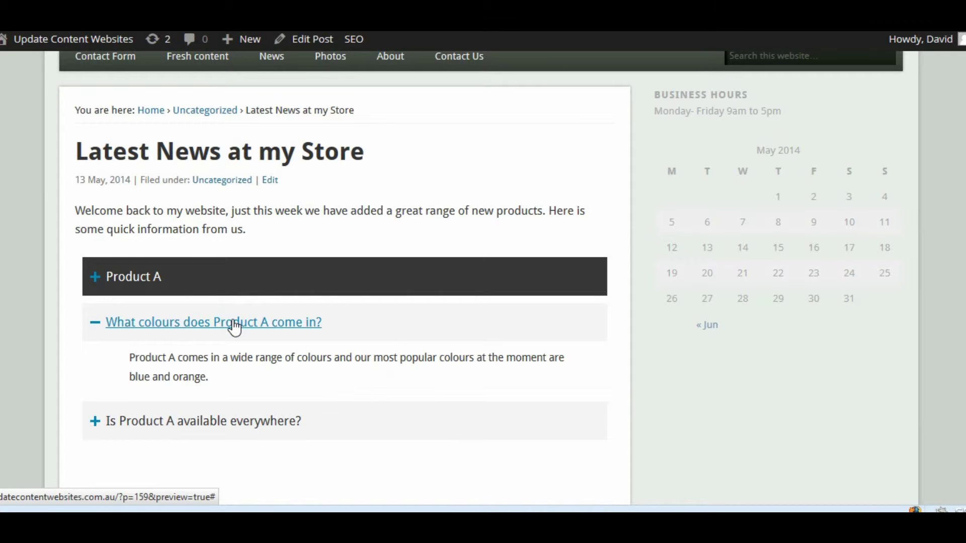
pyautogui.click(247, 428)
pyautogui.scroll(-2, 270, 430)
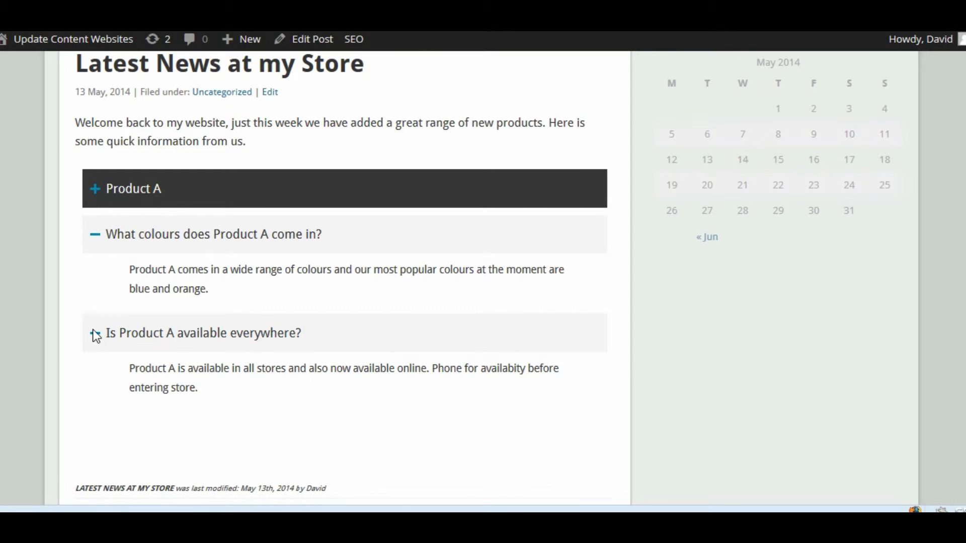
pyautogui.click(134, 335)
pyautogui.click(173, 237)
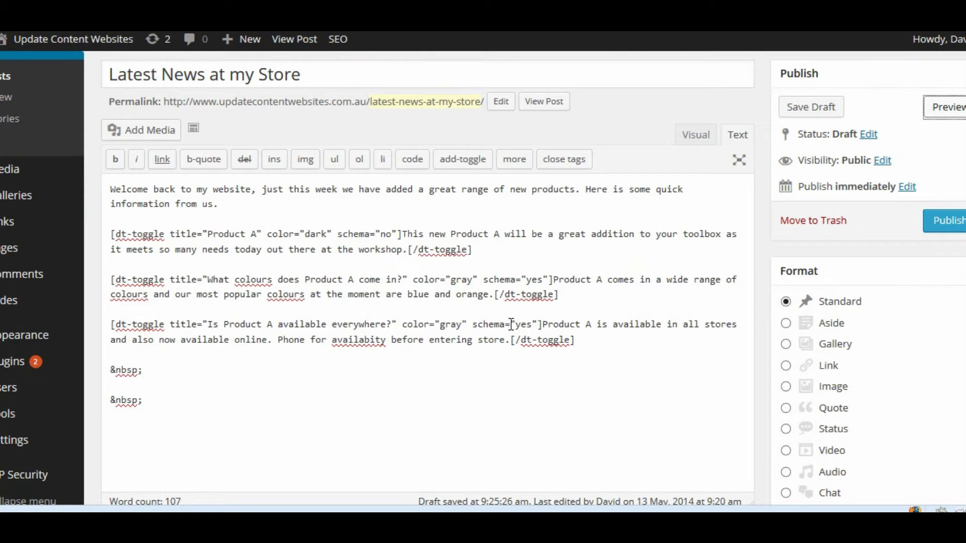
# - Publish the post, copy its link and open it in the other browser showing the site's Welcome page
pyautogui.click(951, 226)
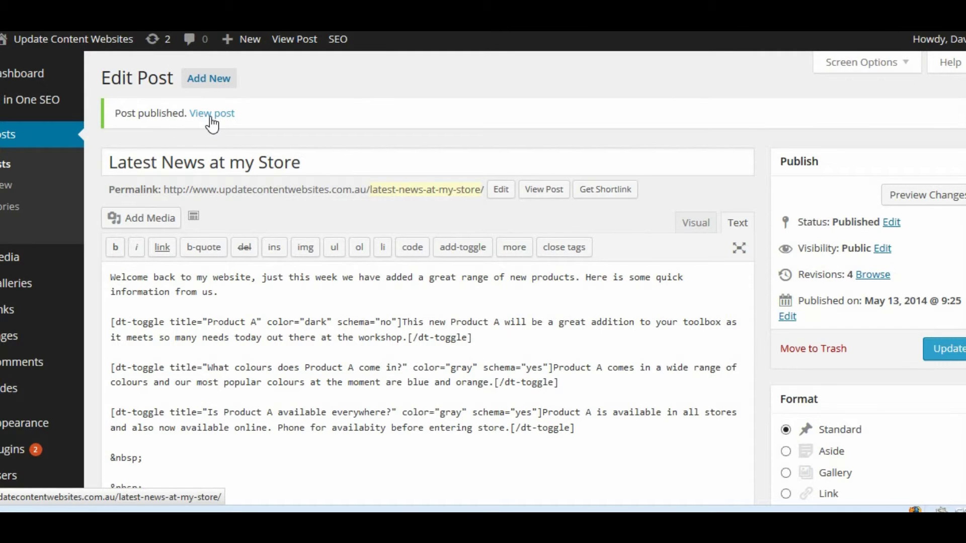
pyautogui.rightClick(211, 120)
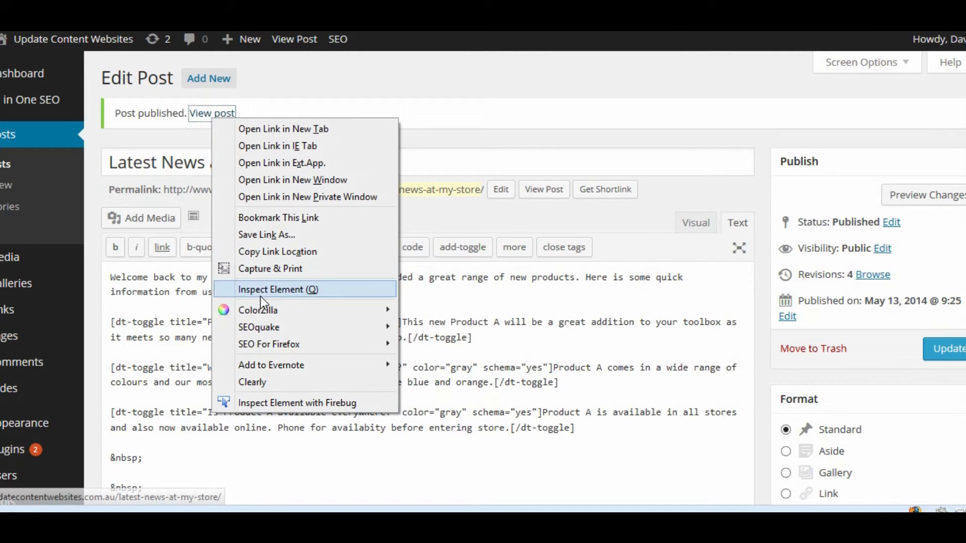
pyautogui.click(260, 250)
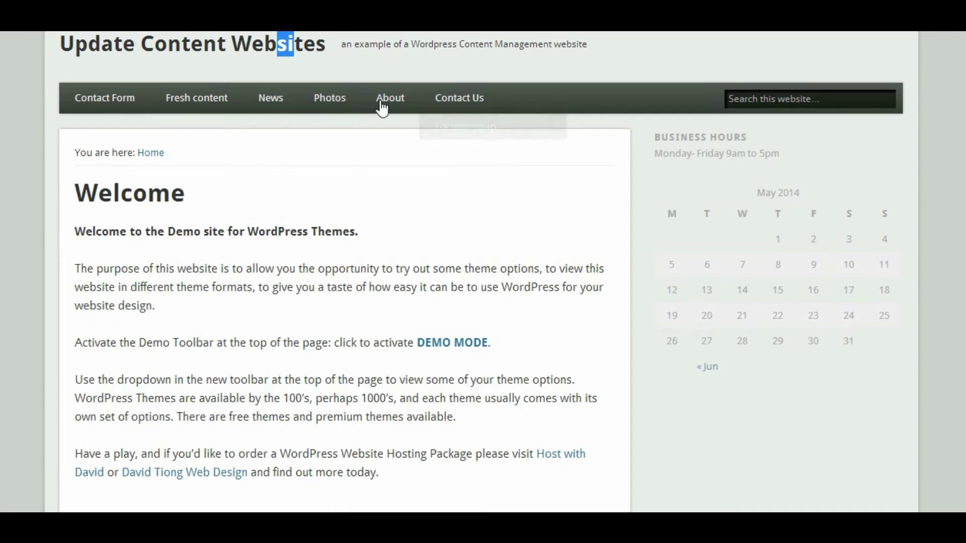
pyautogui.rightClick(240, 15)
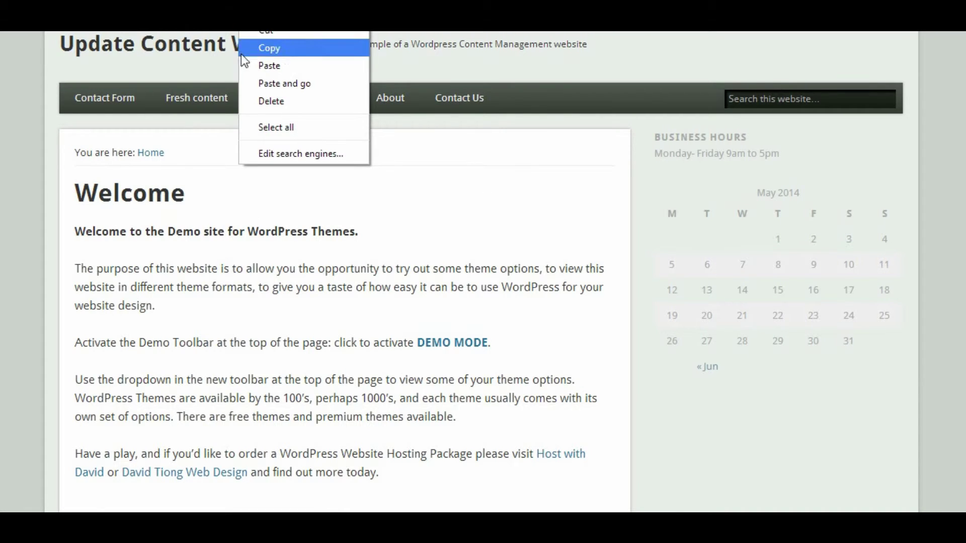
pyautogui.click(262, 78)
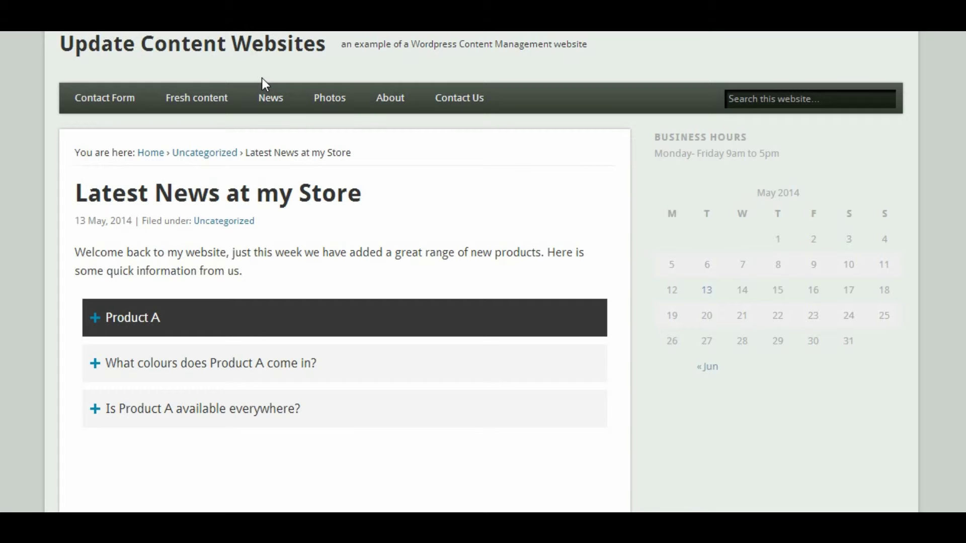
# - Expand and collapse each of the three toggles on the published post
pyautogui.scroll(-3, 216, 283)
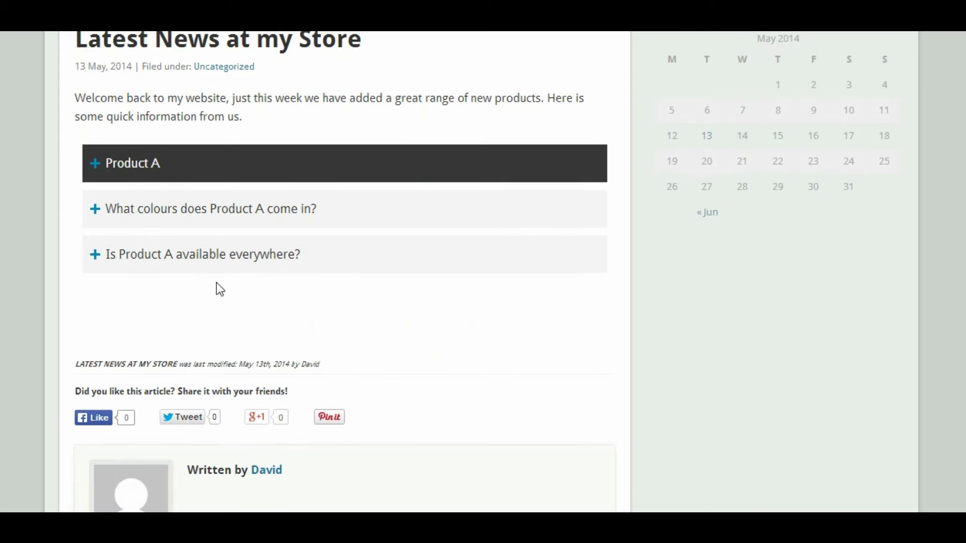
pyautogui.click(152, 174)
pyautogui.click(151, 169)
pyautogui.click(196, 212)
pyautogui.click(196, 214)
pyautogui.click(189, 261)
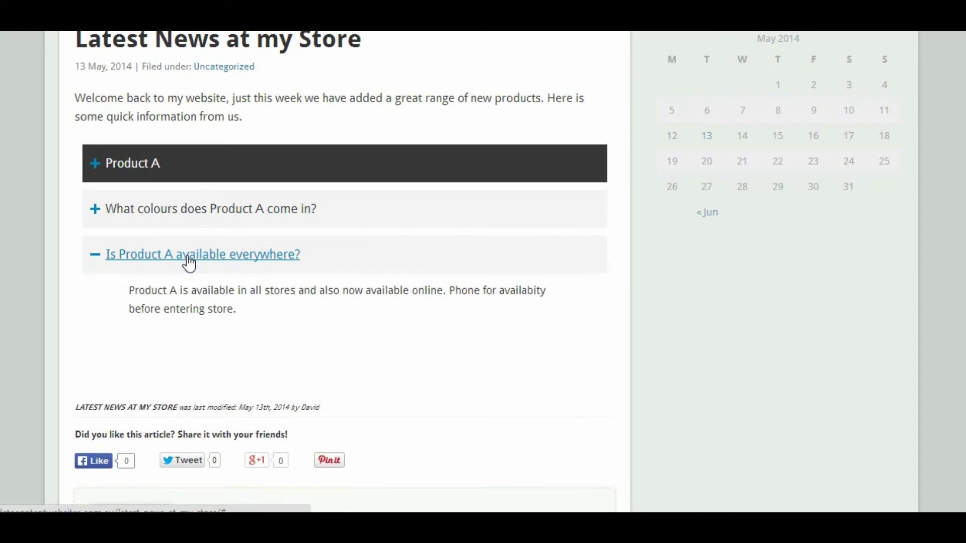
pyautogui.click(189, 259)
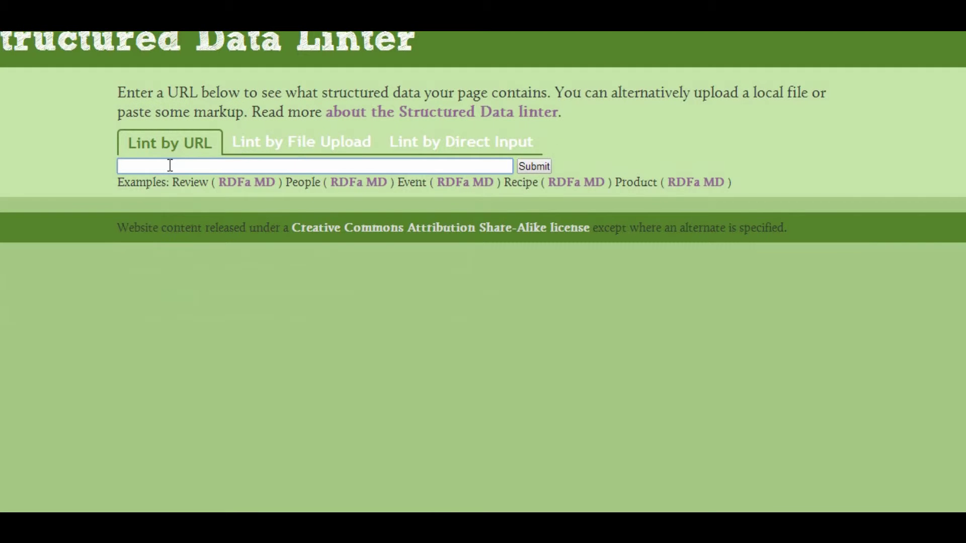
pyautogui.click(343, 394)
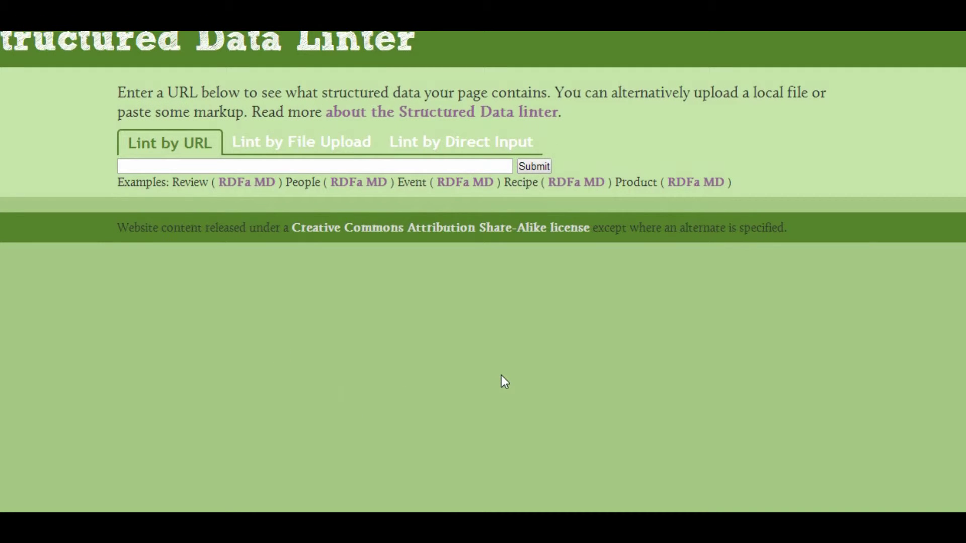
pyautogui.click(189, 167)
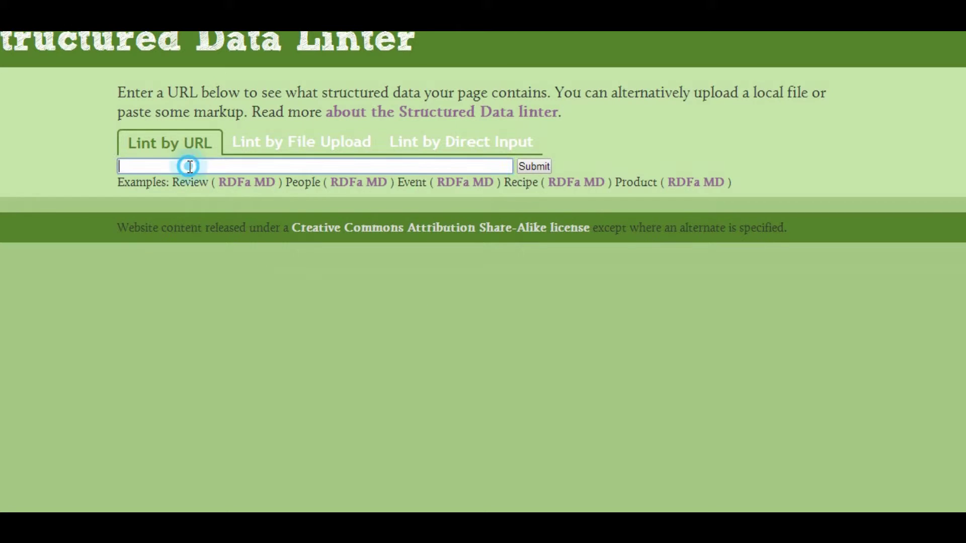
pyautogui.hotkey('ctrl', 'v')
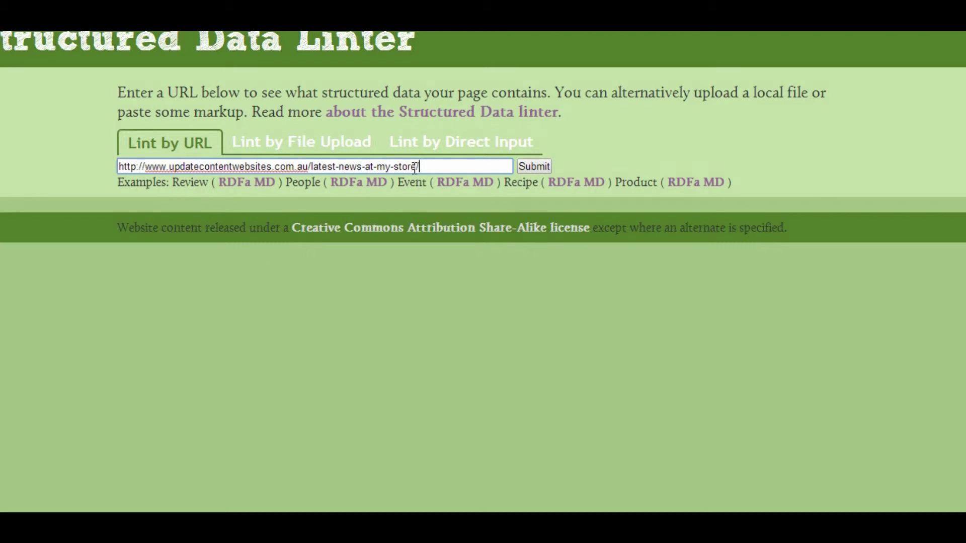
pyautogui.click(533, 167)
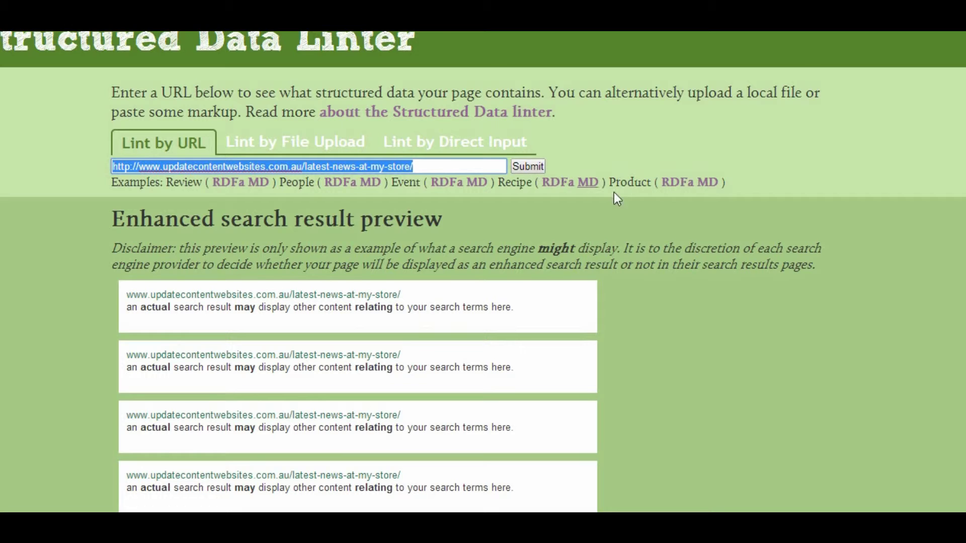
pyautogui.scroll(-6, 730, 240)
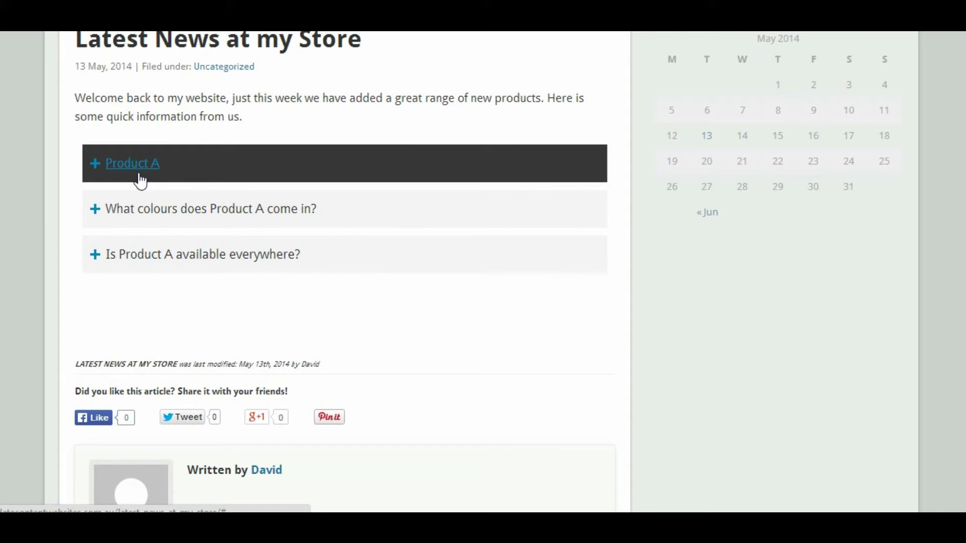
# - Return to the published post and expand and collapse the toggles about Product A's colours and availability
pyautogui.click(191, 212)
pyautogui.click(192, 210)
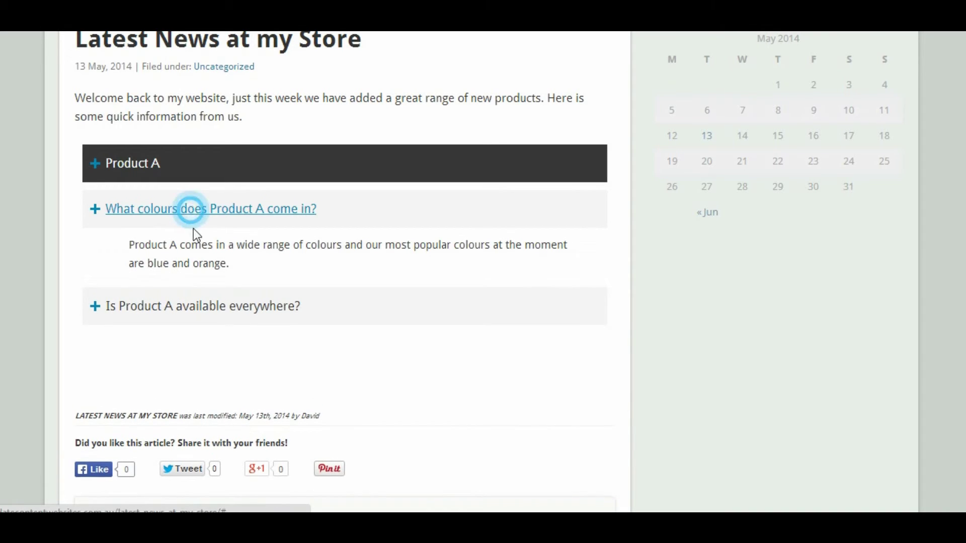
pyautogui.click(195, 257)
pyautogui.click(198, 261)
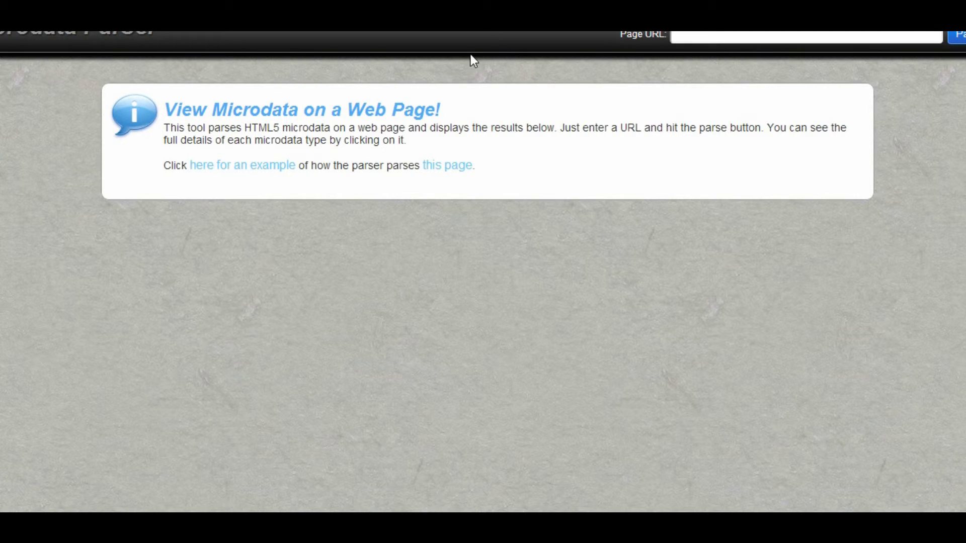
pyautogui.click(706, 39)
pyautogui.hotkey('ctrl', 'v')
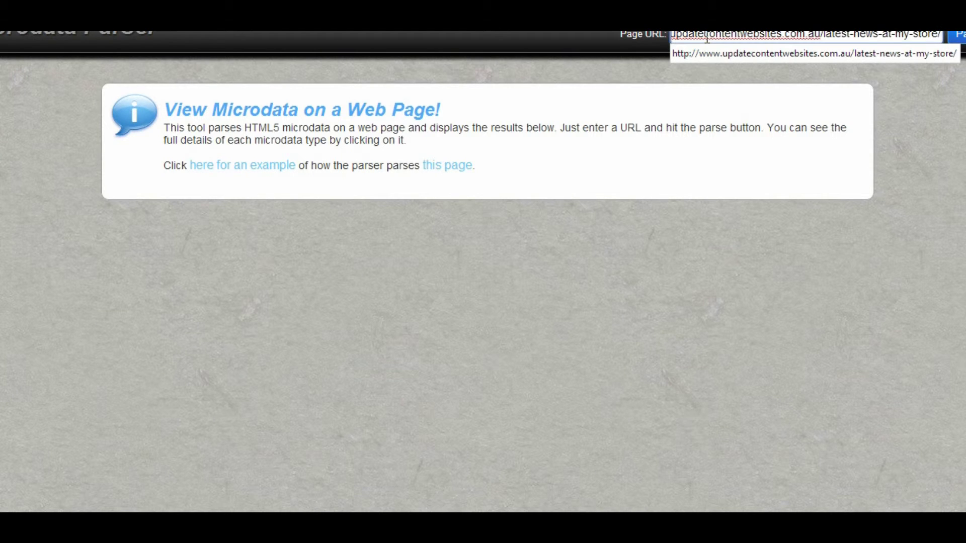
pyautogui.press('Return')
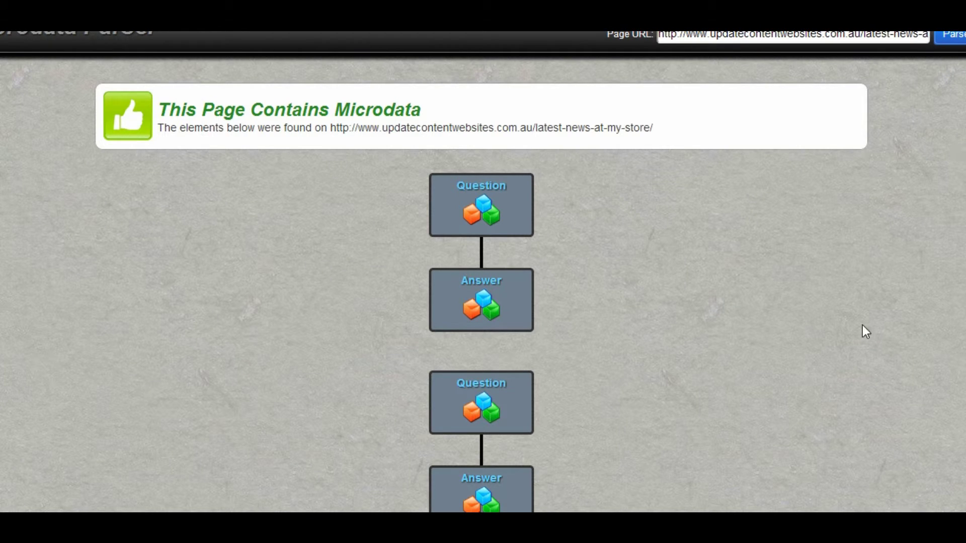
# - Examine the text details of both Question and Answer pairs in the parsed microdata
pyautogui.scroll(-1, 800, 333)
pyautogui.moveTo(479, 167)
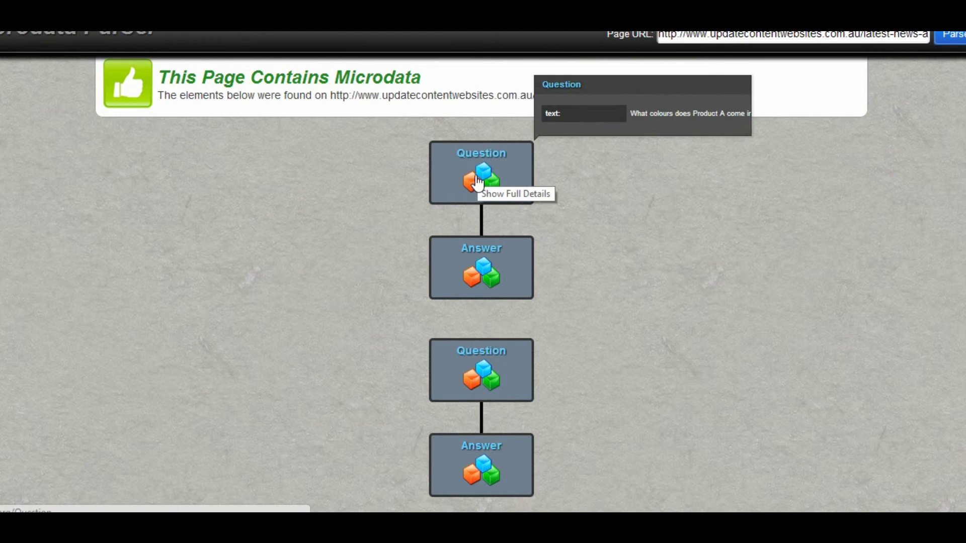
pyautogui.moveTo(482, 276)
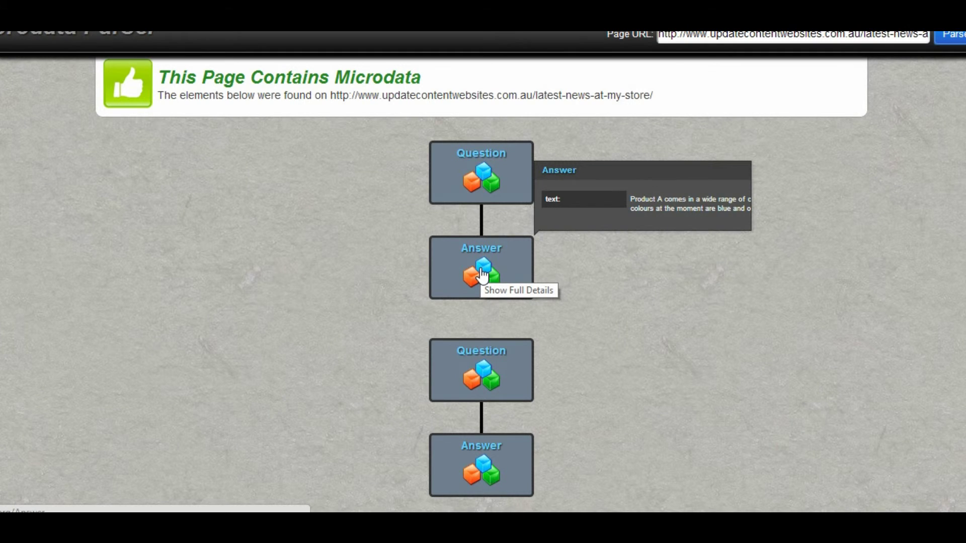
pyautogui.moveTo(482, 378)
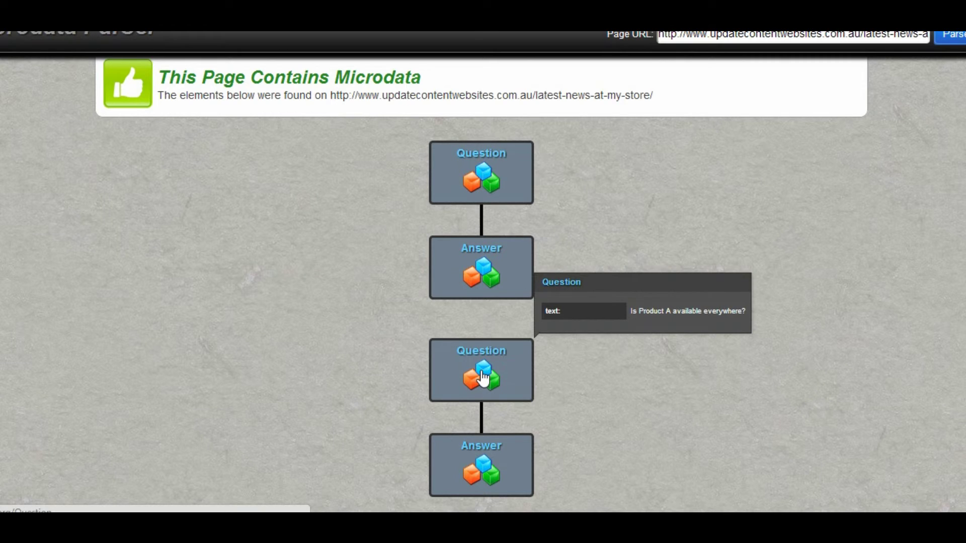
pyautogui.moveTo(468, 465)
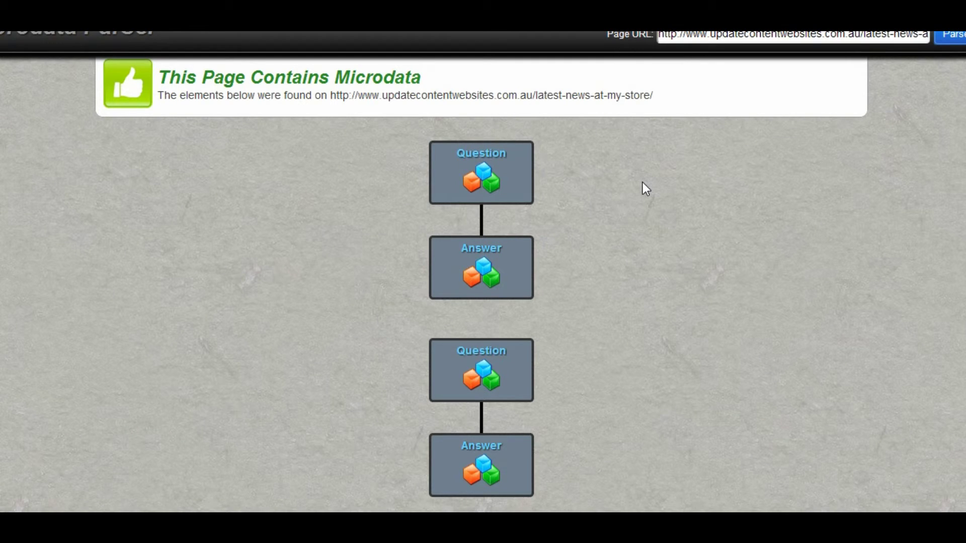
pyautogui.moveTo(495, 260)
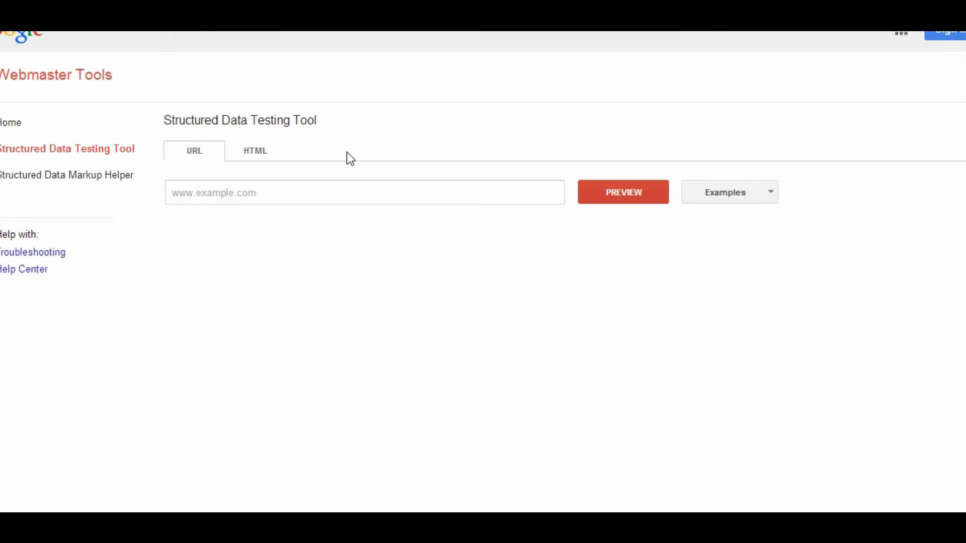
pyautogui.click(357, 192)
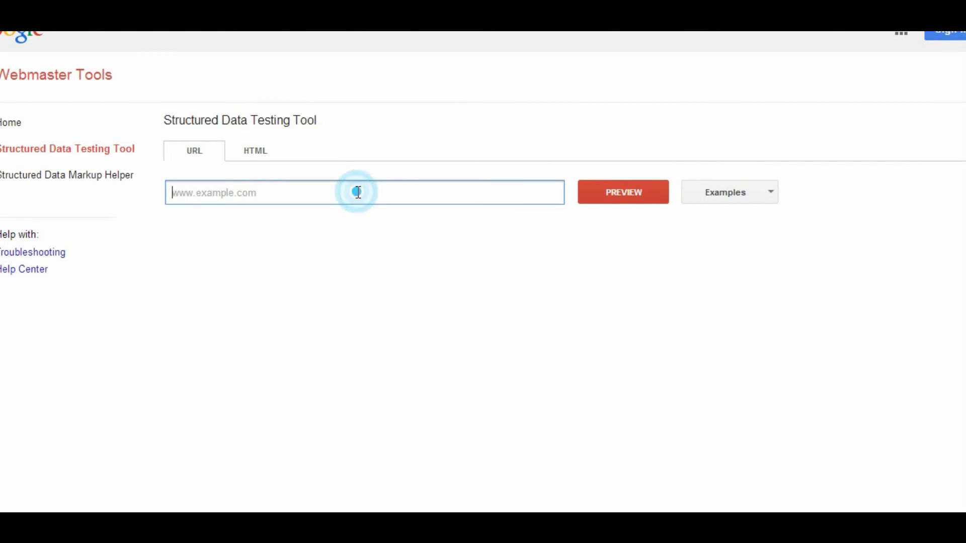
pyautogui.write('http://www.updatecontentwebsites.com.au/latest-news-at-my-store/')
pyautogui.click(643, 197)
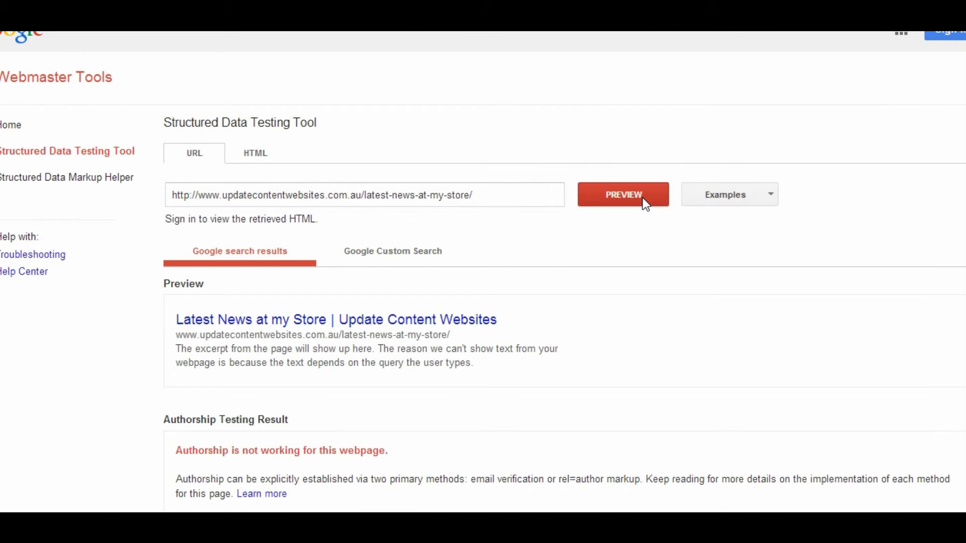
# - Examine the authorship results and extracted structured data, including the question and answer items for Product A
pyautogui.scroll(-5, 643, 198)
pyautogui.scroll(-2, 682, 194)
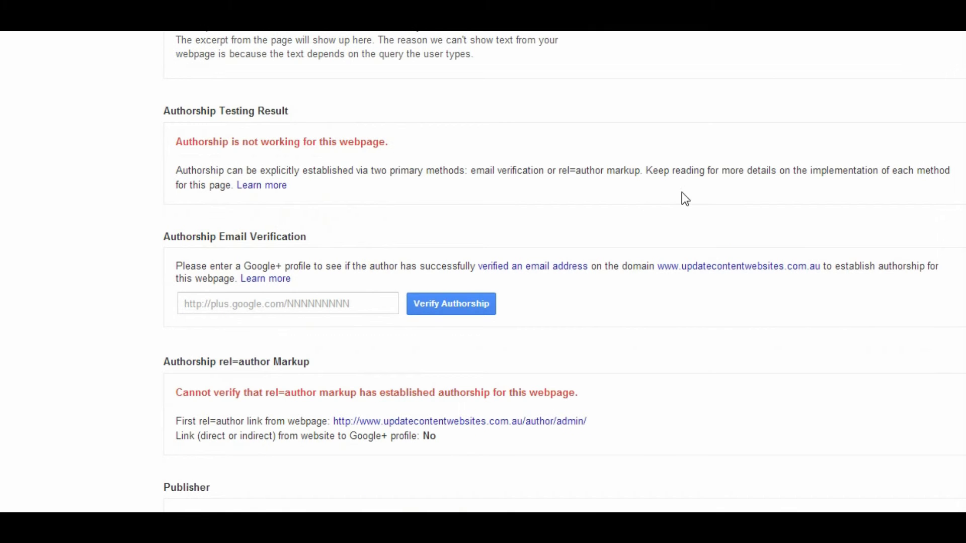
pyautogui.scroll(-4, 241, 263)
pyautogui.scroll(-2, 597, 177)
pyautogui.scroll(-2, 597, 177)
pyautogui.scroll(-4, 596, 177)
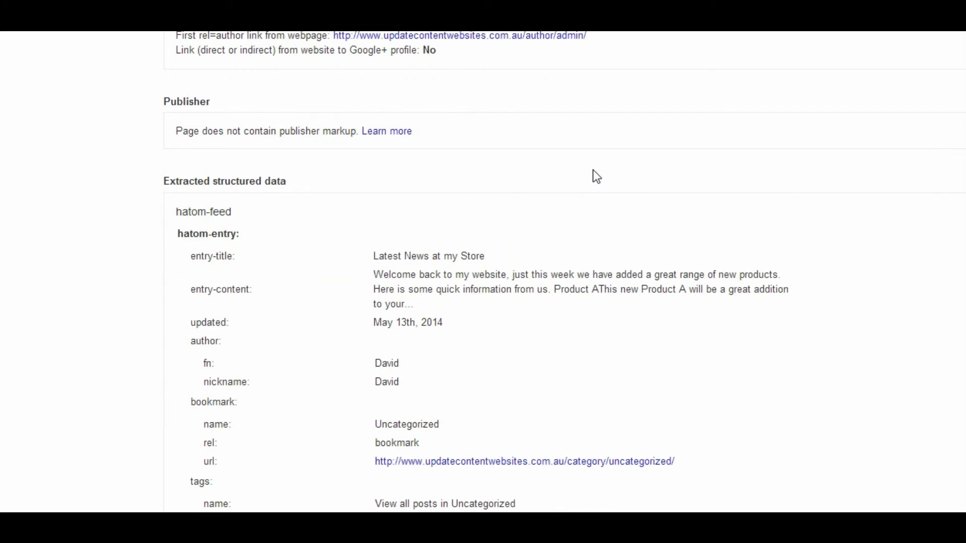
pyautogui.scroll(-2, 597, 177)
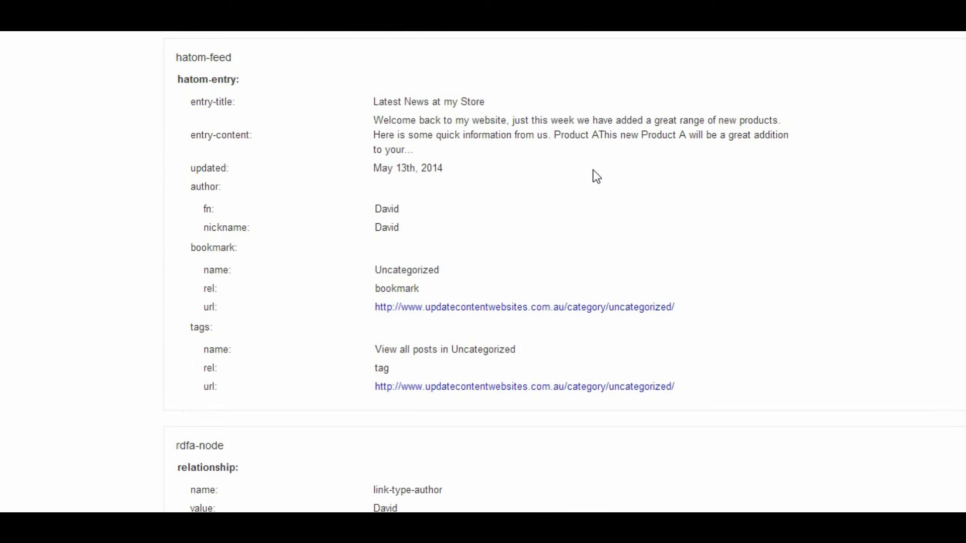
pyautogui.scroll(2, 234, 55)
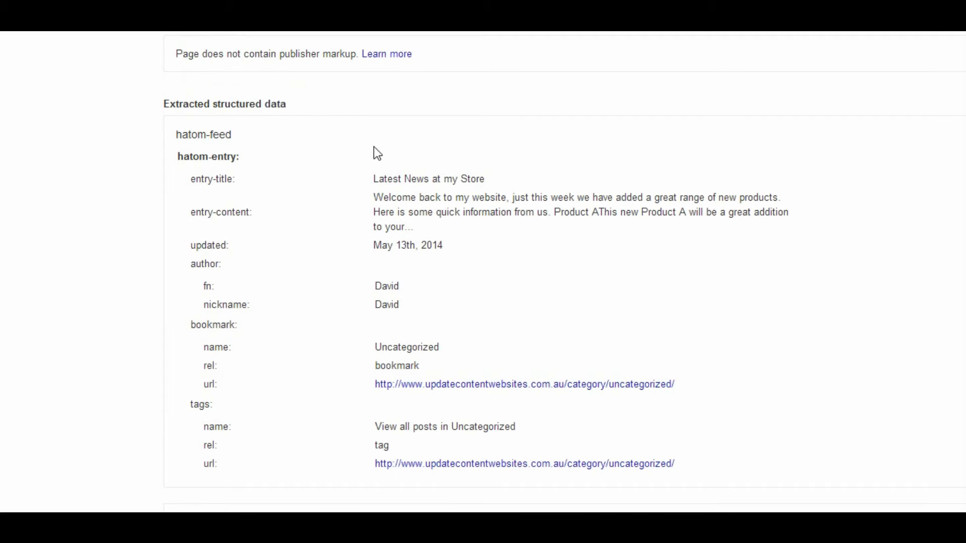
pyautogui.scroll(-2, 503, 166)
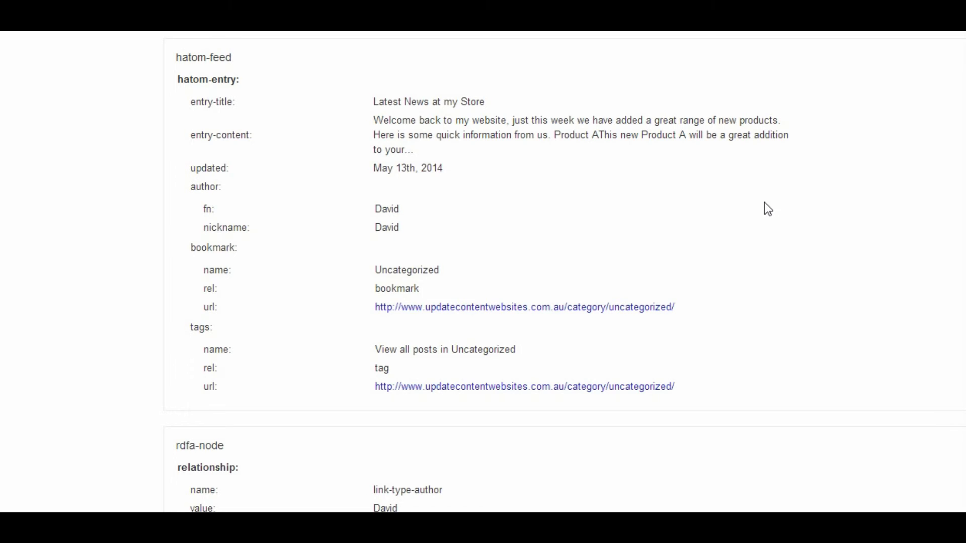
pyautogui.scroll(-2, 324, 354)
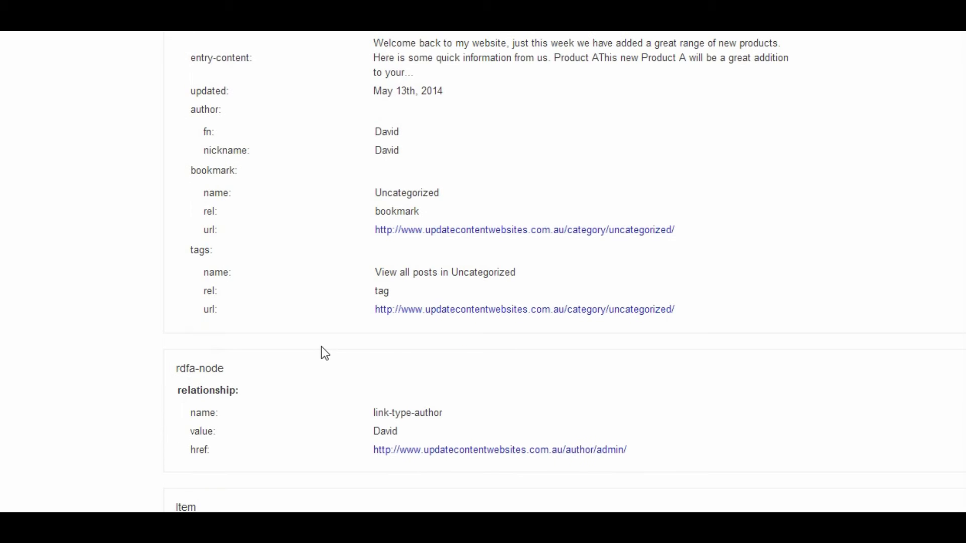
pyautogui.scroll(-8, 533, 364)
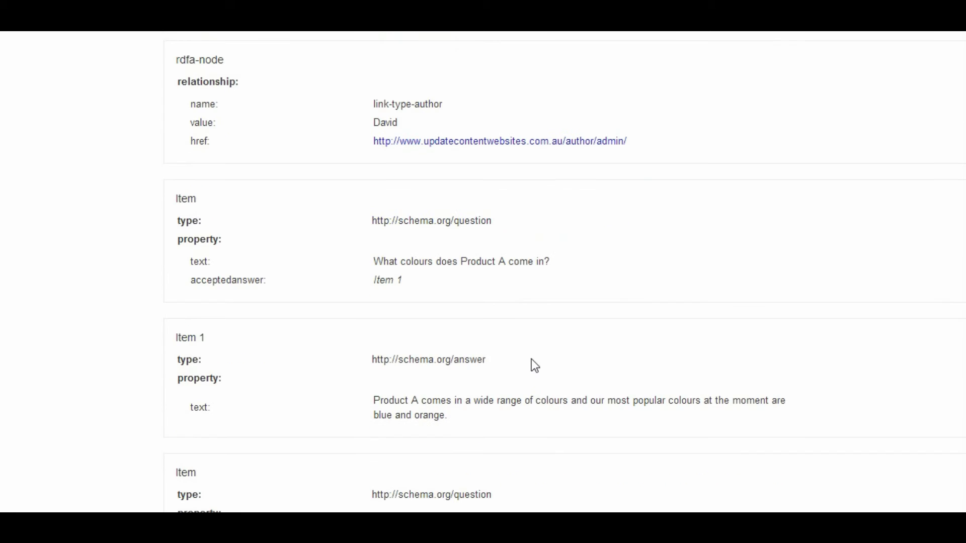
pyautogui.scroll(-2, 537, 358)
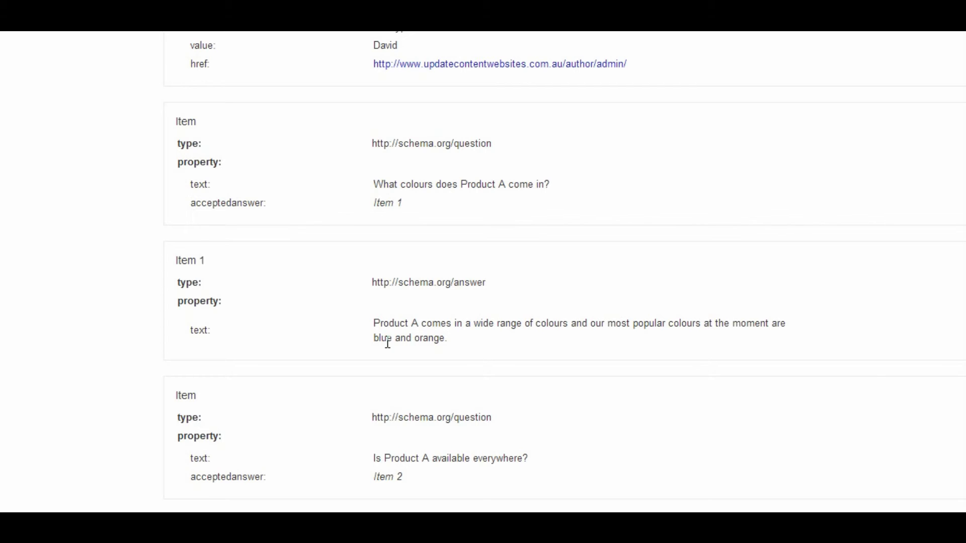
pyautogui.scroll(-3, 397, 342)
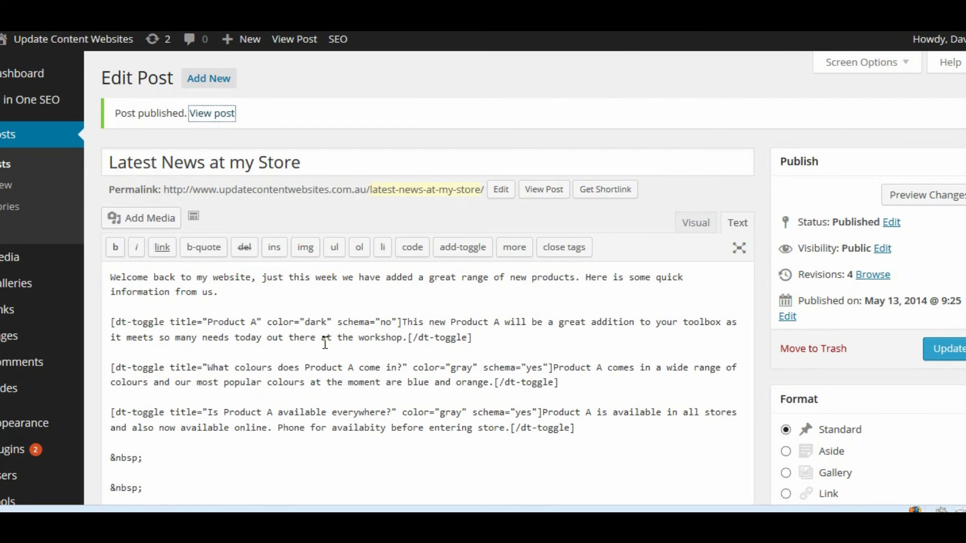
# - Switch to the WordPress post editor, set the first Product A toggle's schema attribute to "yes" and update the post
pyautogui.doubleClick(385, 322)
pyautogui.moveTo(388, 320); pyautogui.dragTo(394, 322)
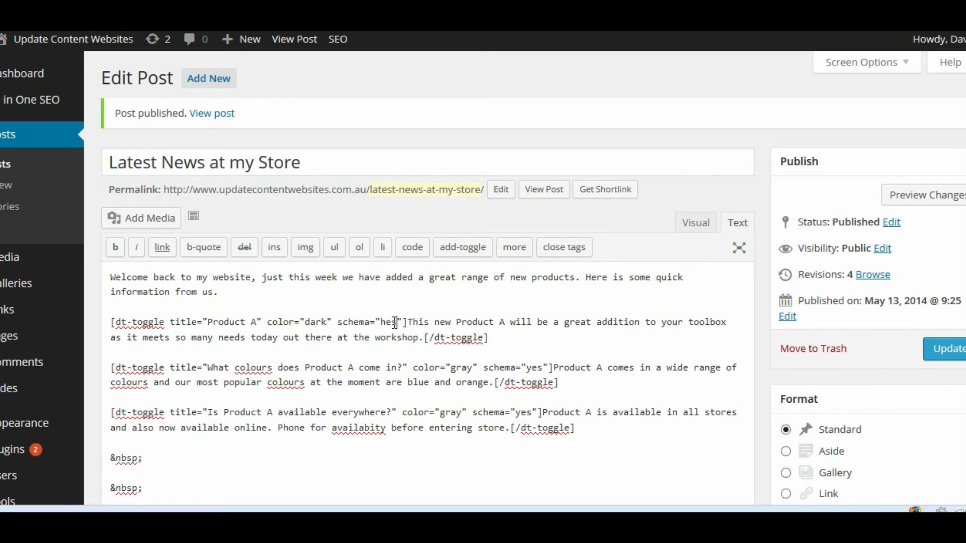
pyautogui.press('BackSpace')
pyautogui.write('yes')
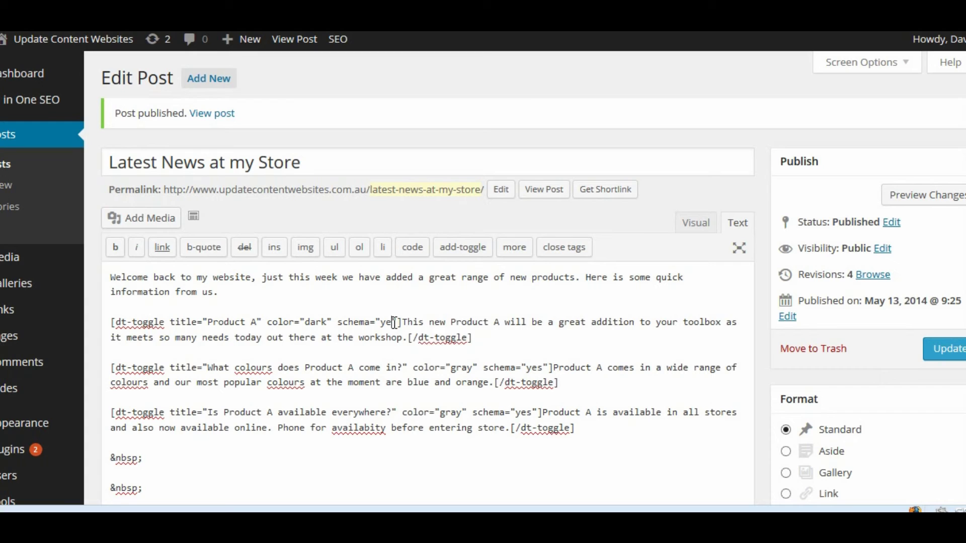
pyautogui.click(938, 358)
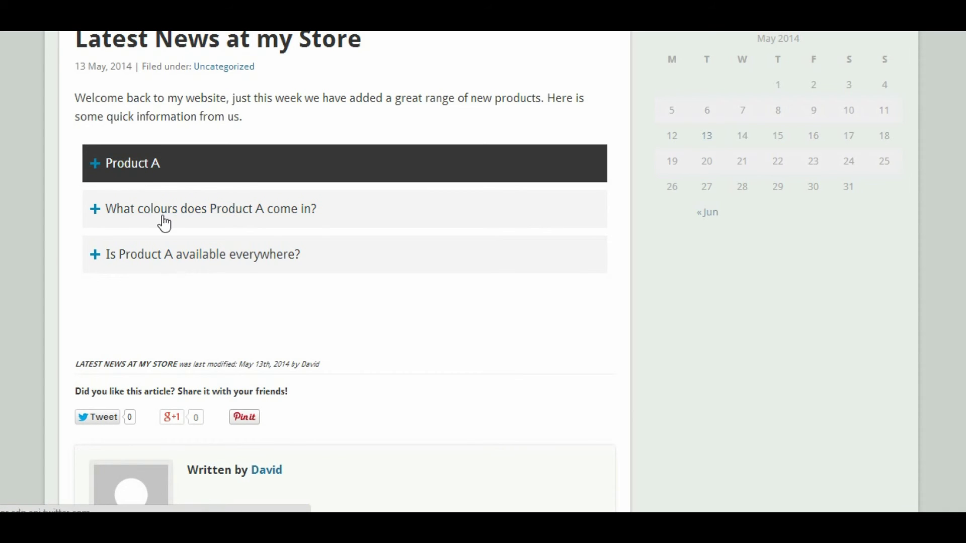
# - Expand and collapse the Product A toggle on the published post, and parse the page again in the Microdata Parser
pyautogui.click(132, 172)
pyautogui.click(132, 172)
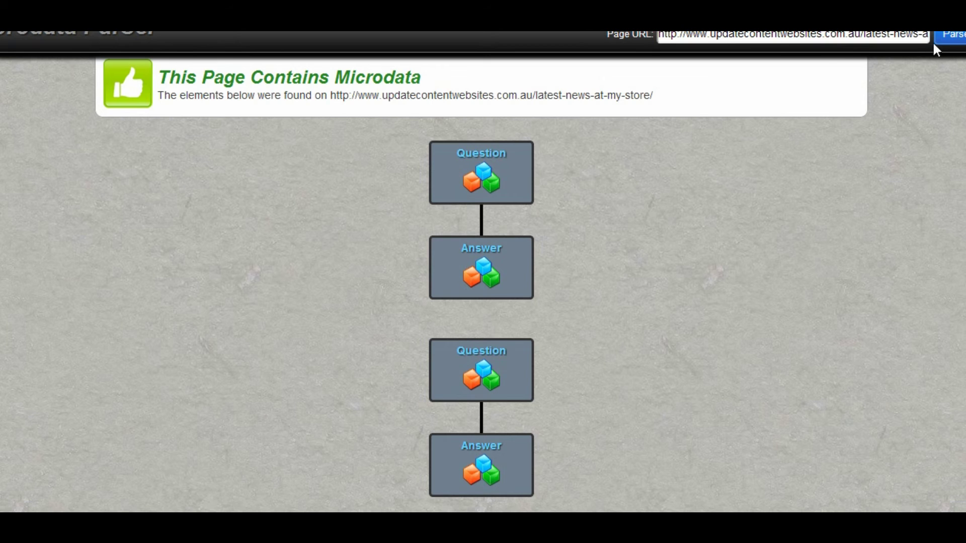
pyautogui.click(951, 34)
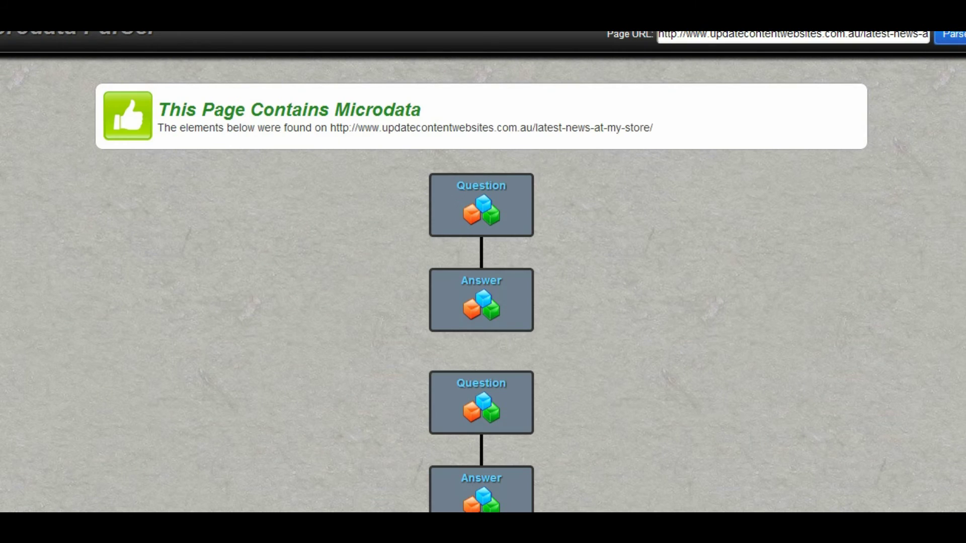
# - Examine the parsed Question and Answer pairs, including the text details of the first pair about Product A
pyautogui.scroll(-5, 854, 125)
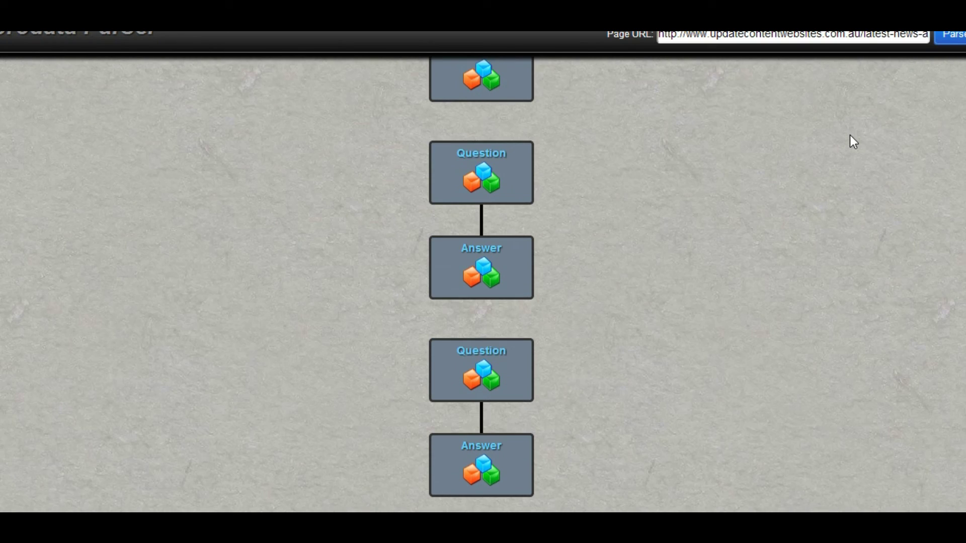
pyautogui.scroll(5, 850, 135)
pyautogui.moveTo(491, 206)
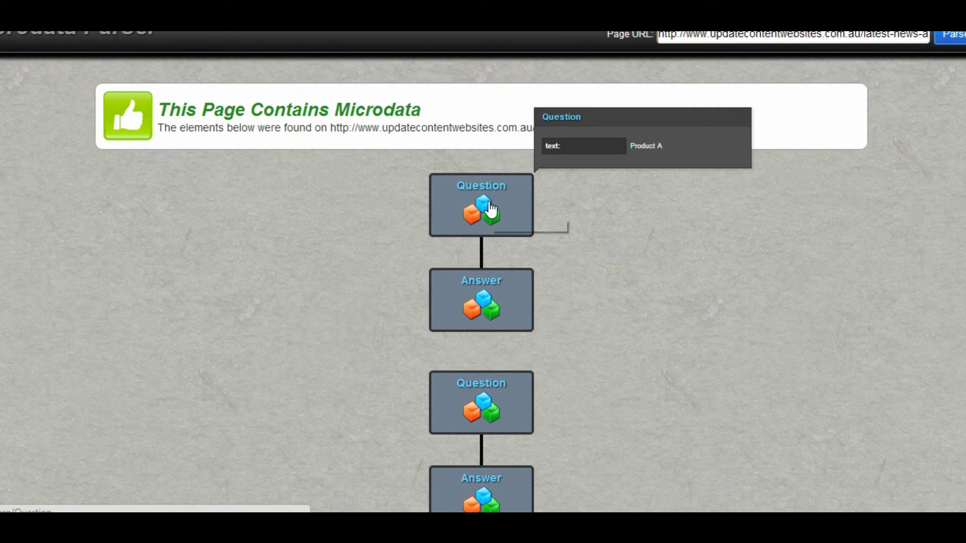
pyautogui.moveTo(482, 289)
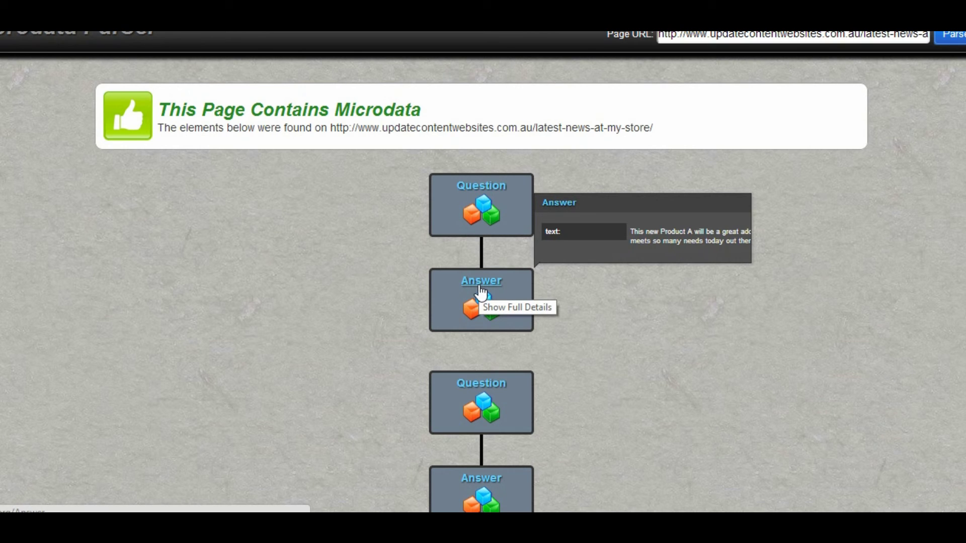
pyautogui.scroll(-3, 480, 292)
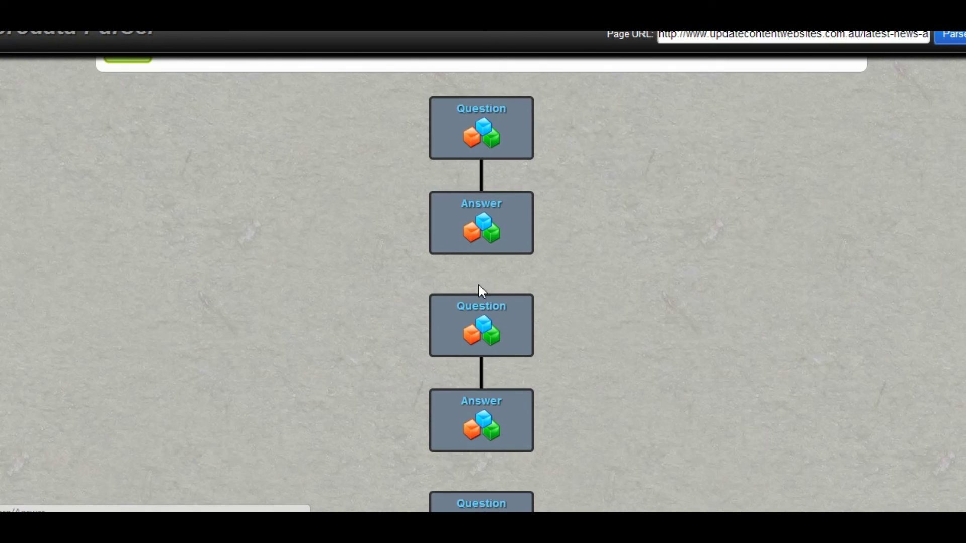
pyautogui.scroll(3, 510, 220)
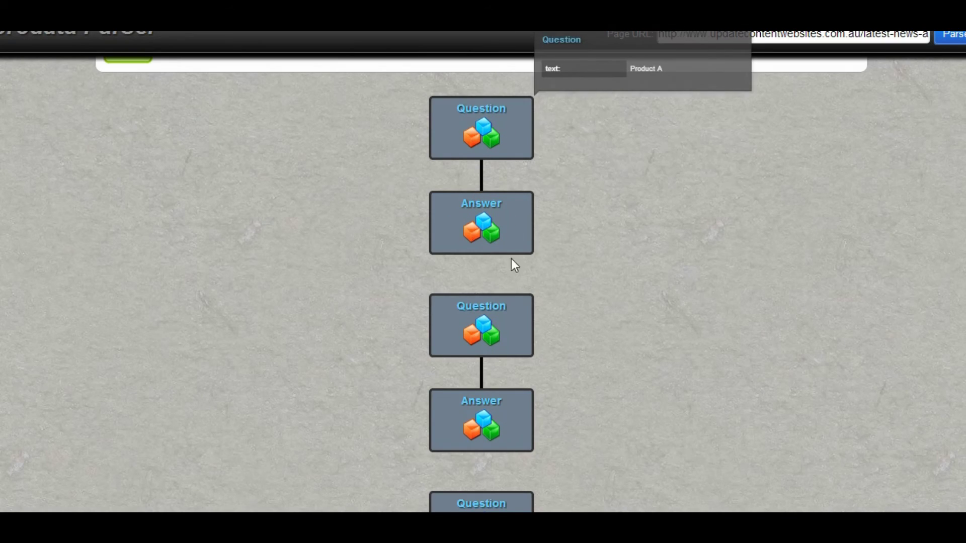
pyautogui.scroll(-3, 513, 265)
pyautogui.moveTo(505, 356)
pyautogui.scroll(-2, 501, 348)
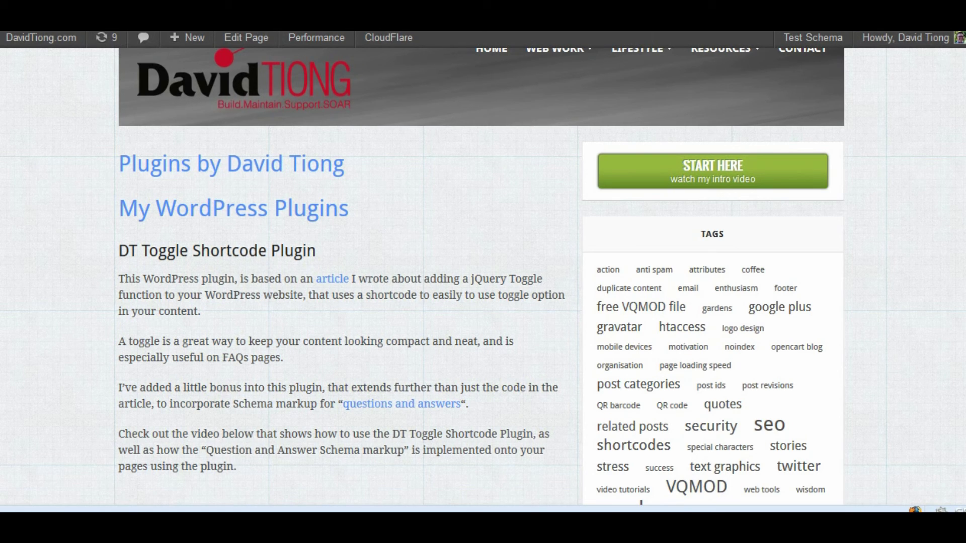
# - Return to the published post, expand and collapse the Product A toggle, and expand the toggles about its colours and availability
pyautogui.moveTo(340, 523)
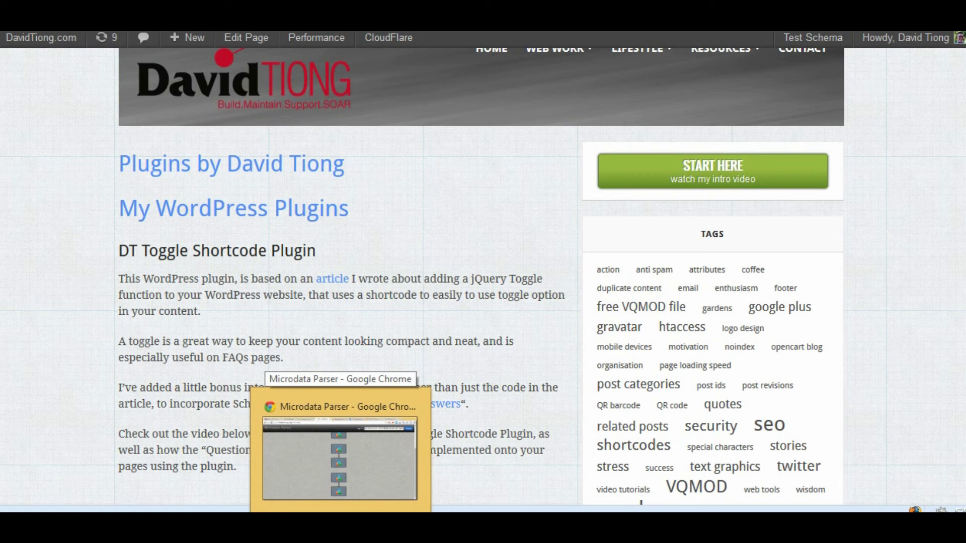
pyautogui.moveTo(386, 523)
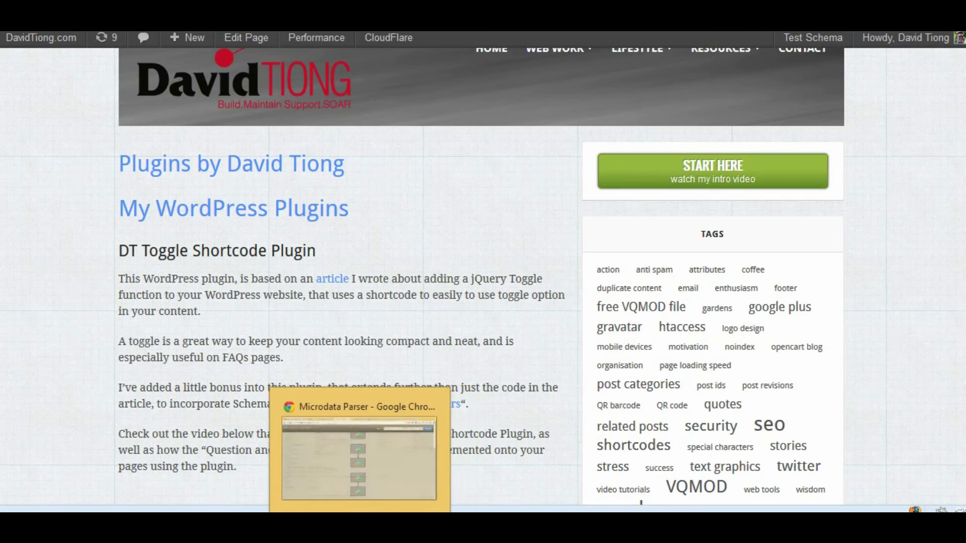
pyautogui.click(340, 523)
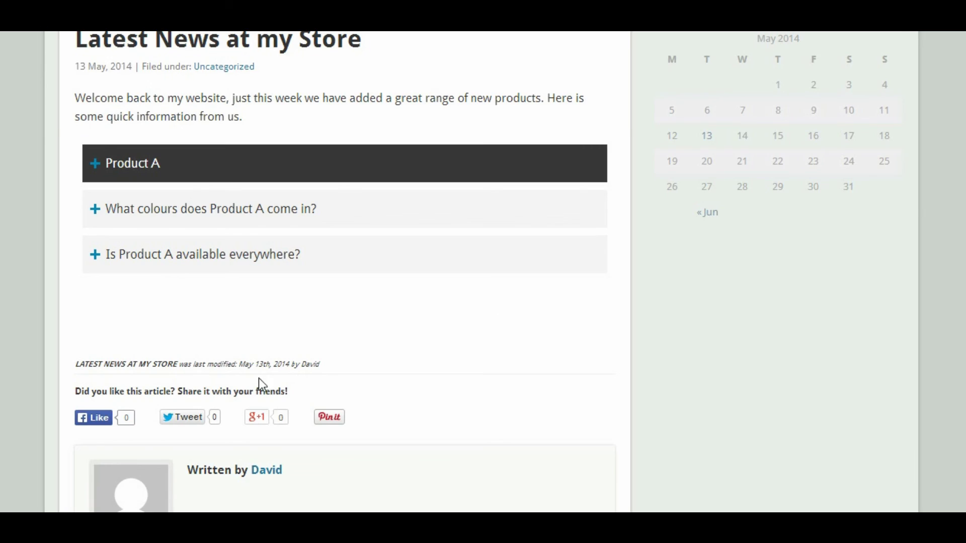
pyautogui.scroll(3, 260, 384)
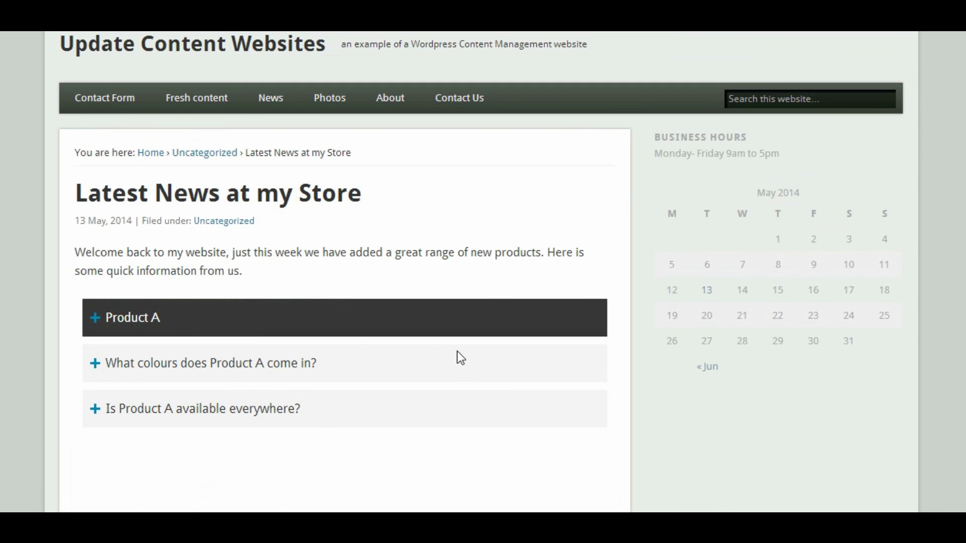
pyautogui.click(146, 322)
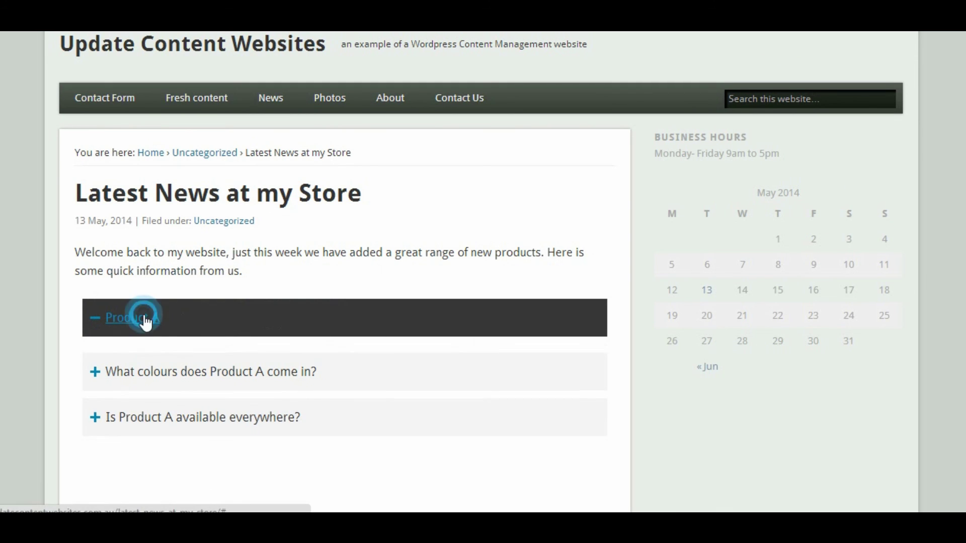
pyautogui.click(150, 322)
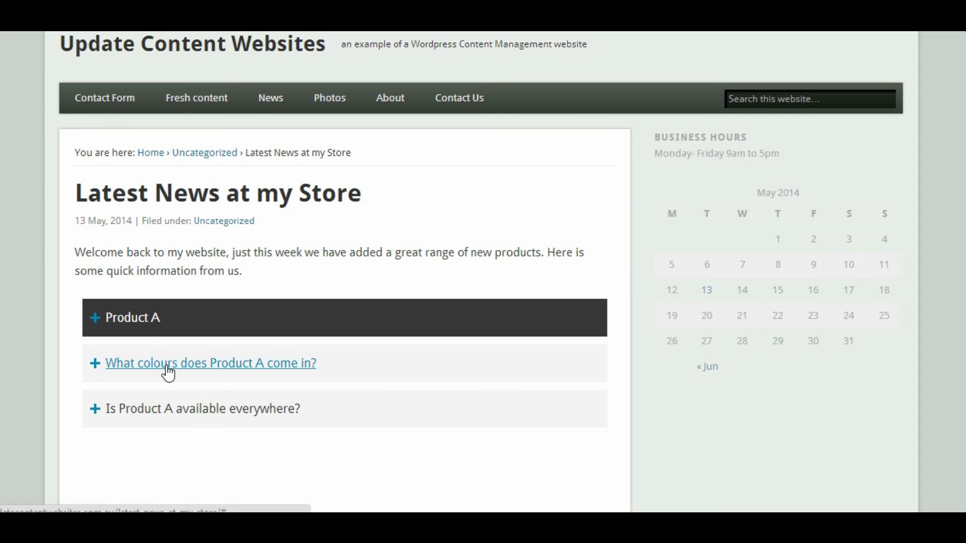
pyautogui.click(169, 370)
pyautogui.click(200, 462)
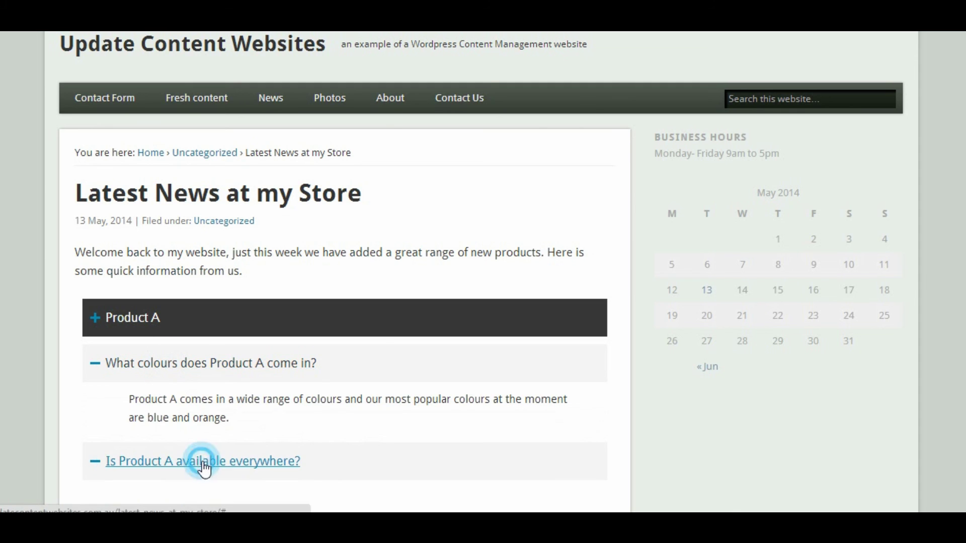
pyautogui.scroll(-2, 388, 346)
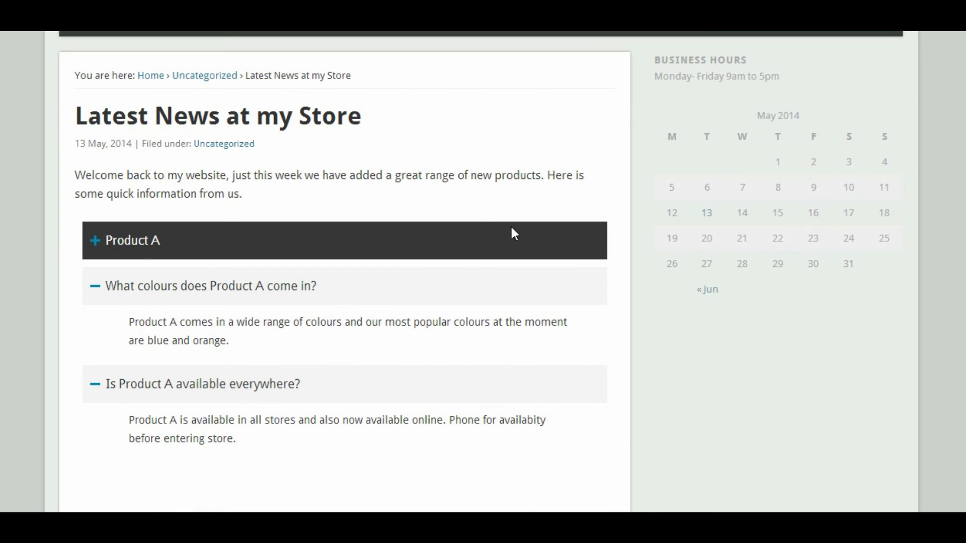